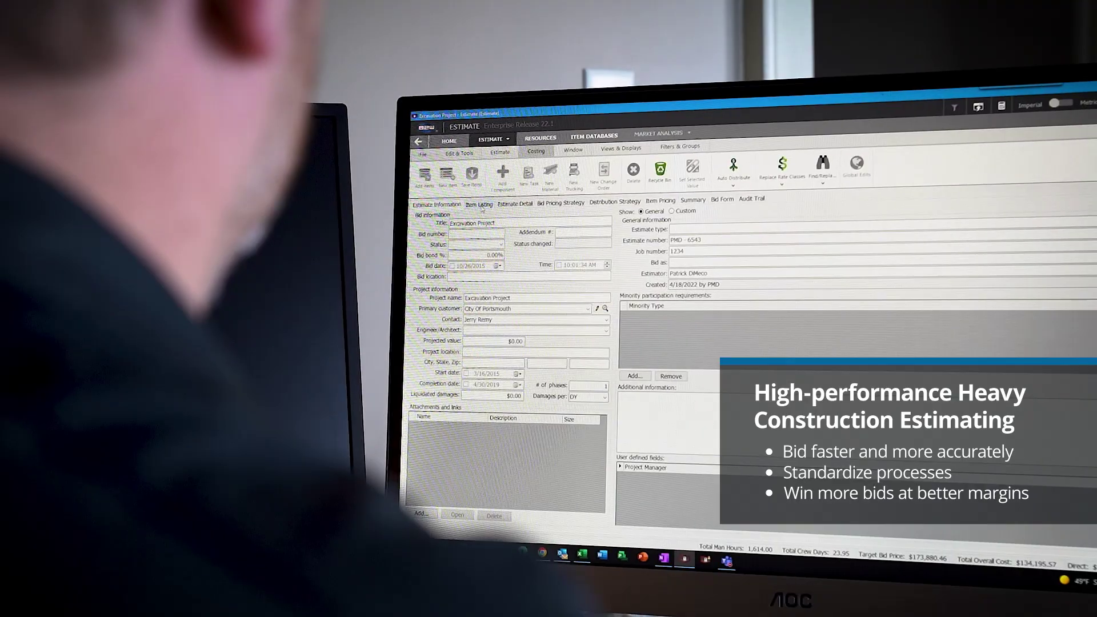
Open the item listing of the Excavation Project estimate
left_click(448, 210)
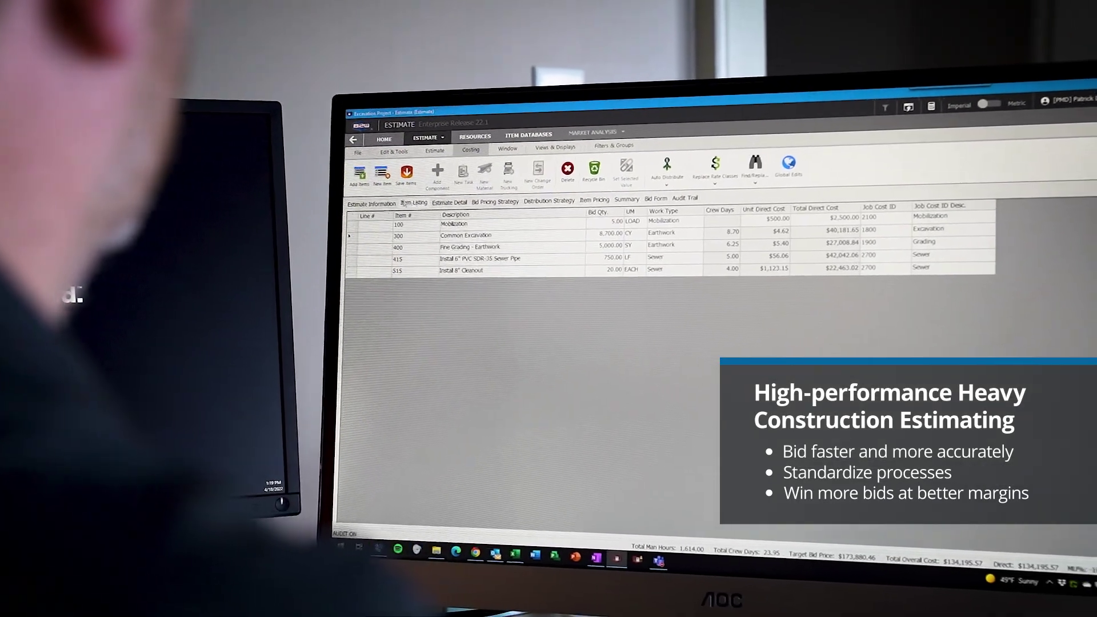
left_click(387, 183)
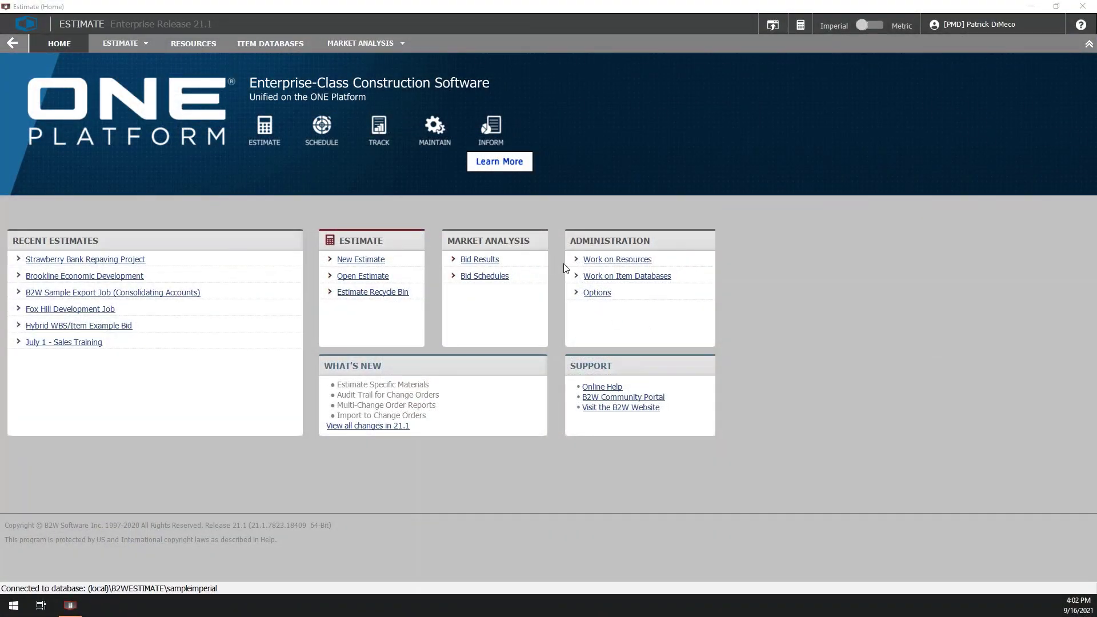
Open the costing resources and review the labor and equipment listings
left_click(604, 261)
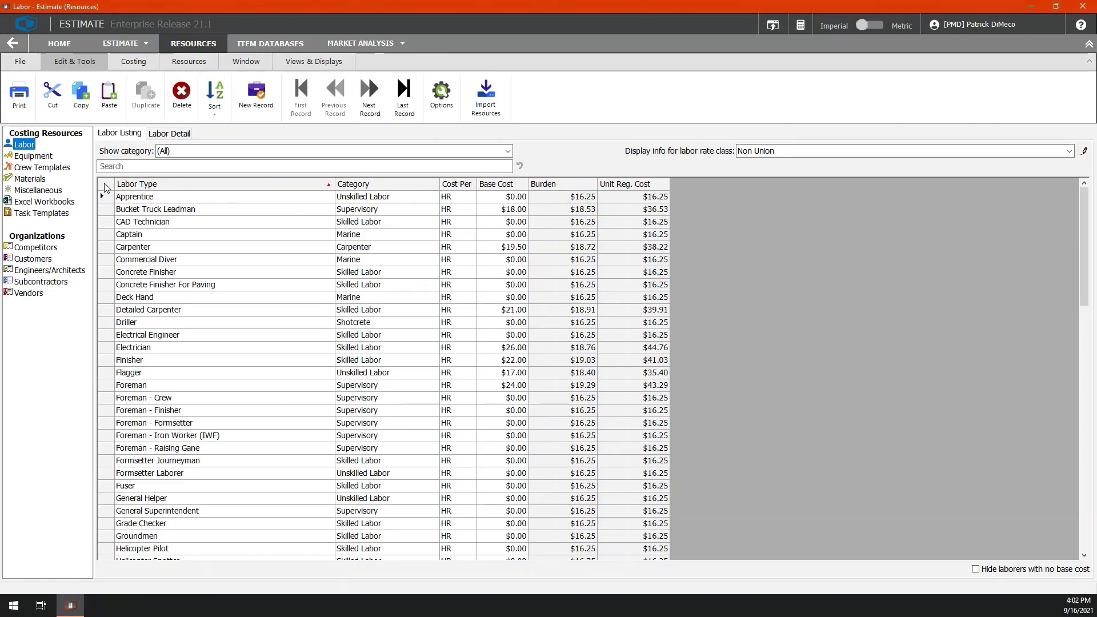
left_click(106, 187)
left_click(30, 159)
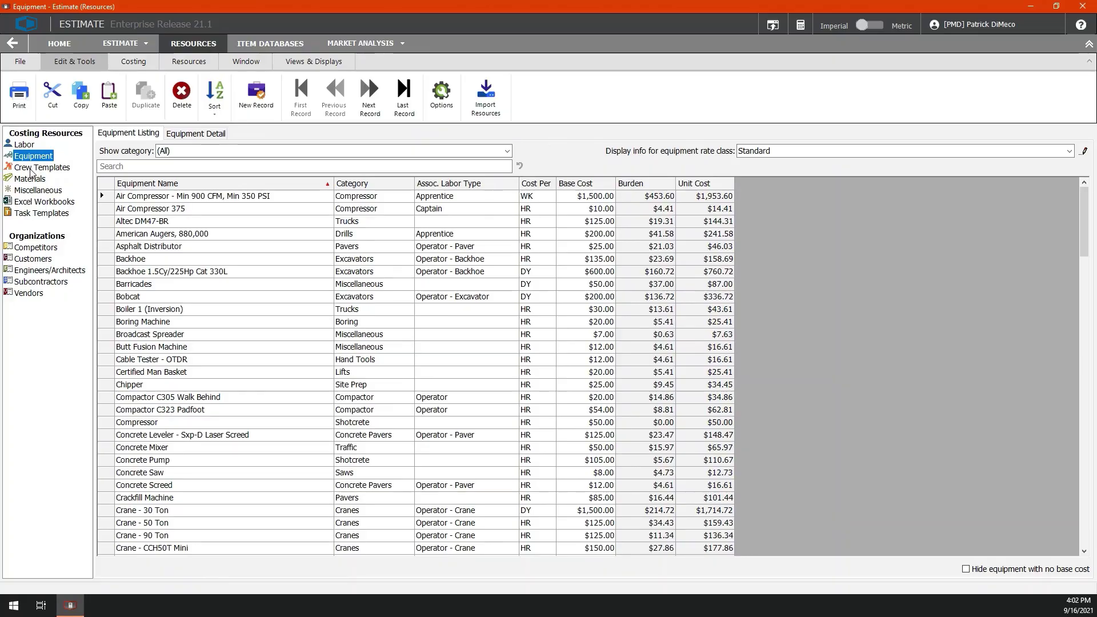
Open the Asphalt Repair Crew template's details and select all of its equipment and labor rows
left_click(30, 169)
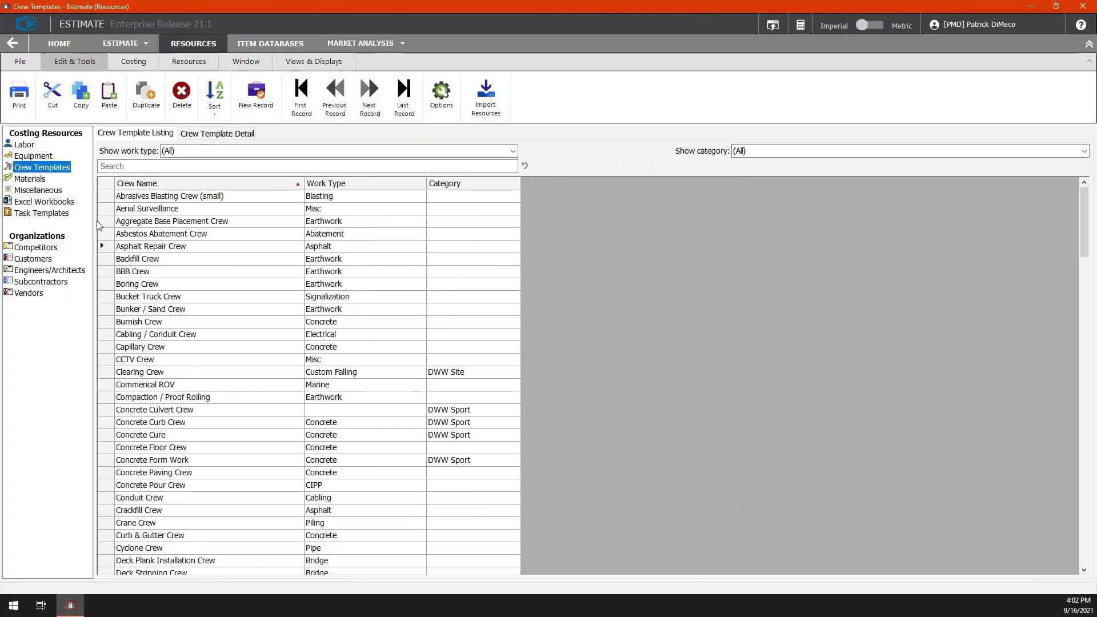
double_click(105, 250)
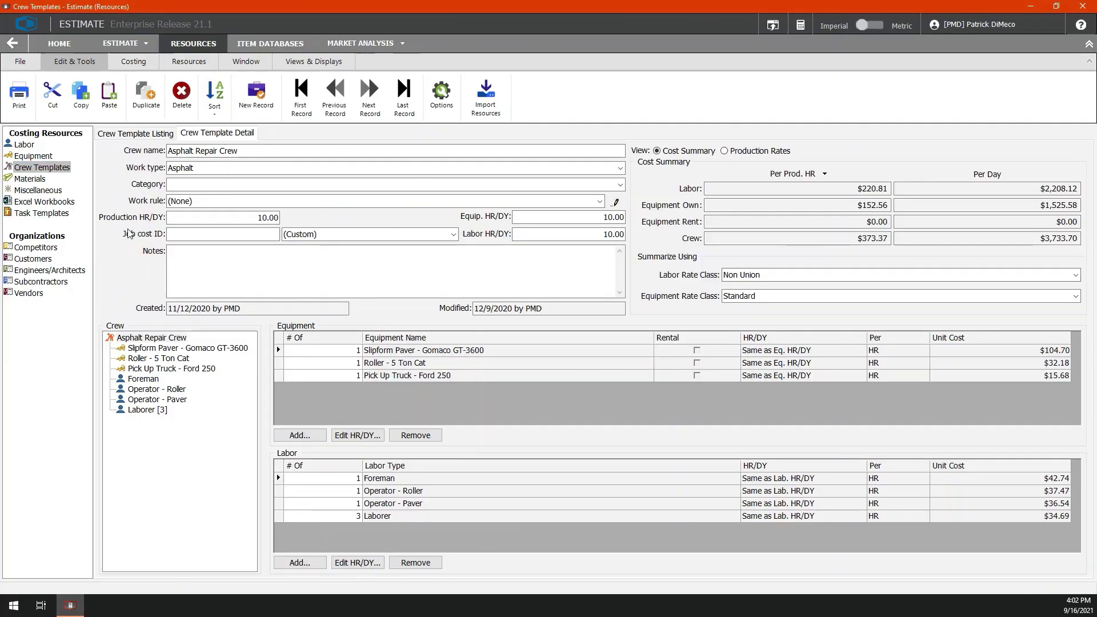
left_click(278, 338)
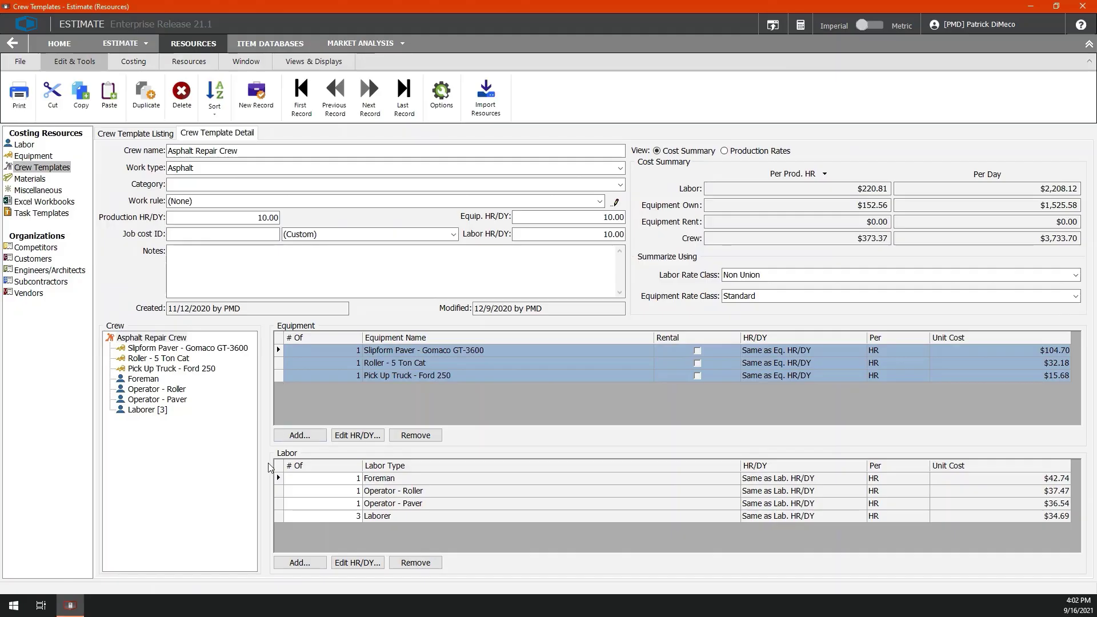
left_click(279, 466)
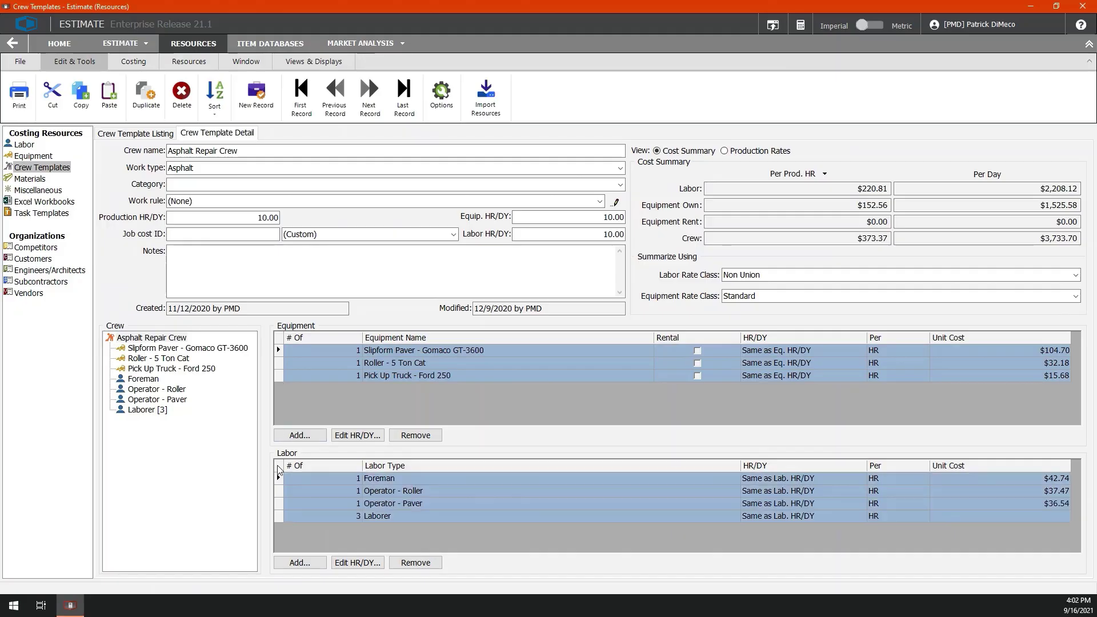
Open the Asphalt Paving By The Ton task template and expand its entire structure
left_click(41, 211)
scroll(113, 313, "down", 2)
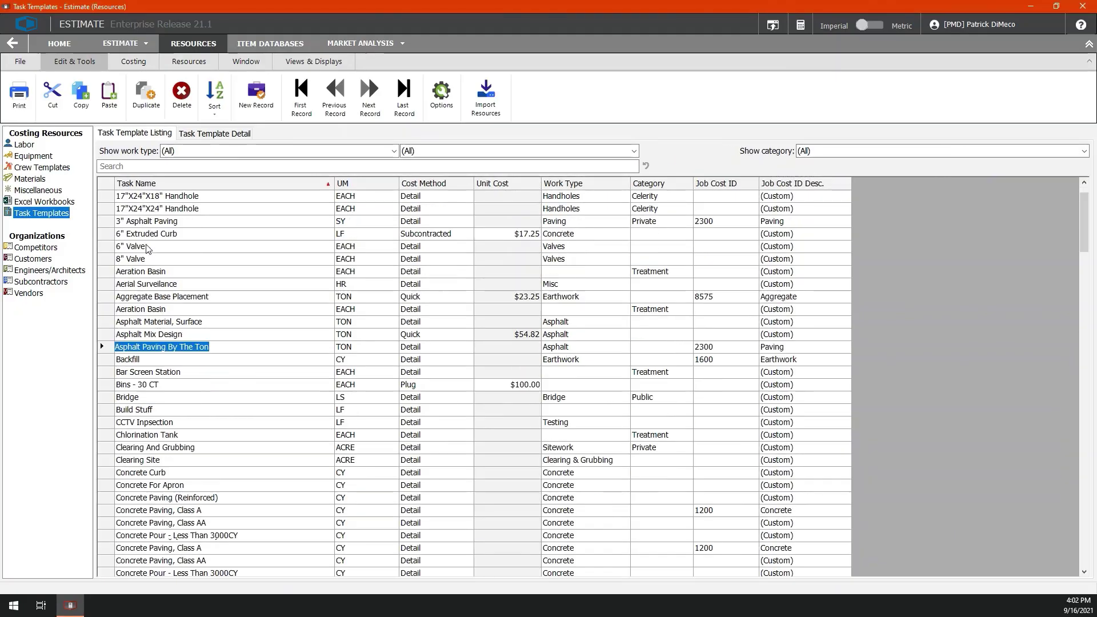
double_click(114, 310)
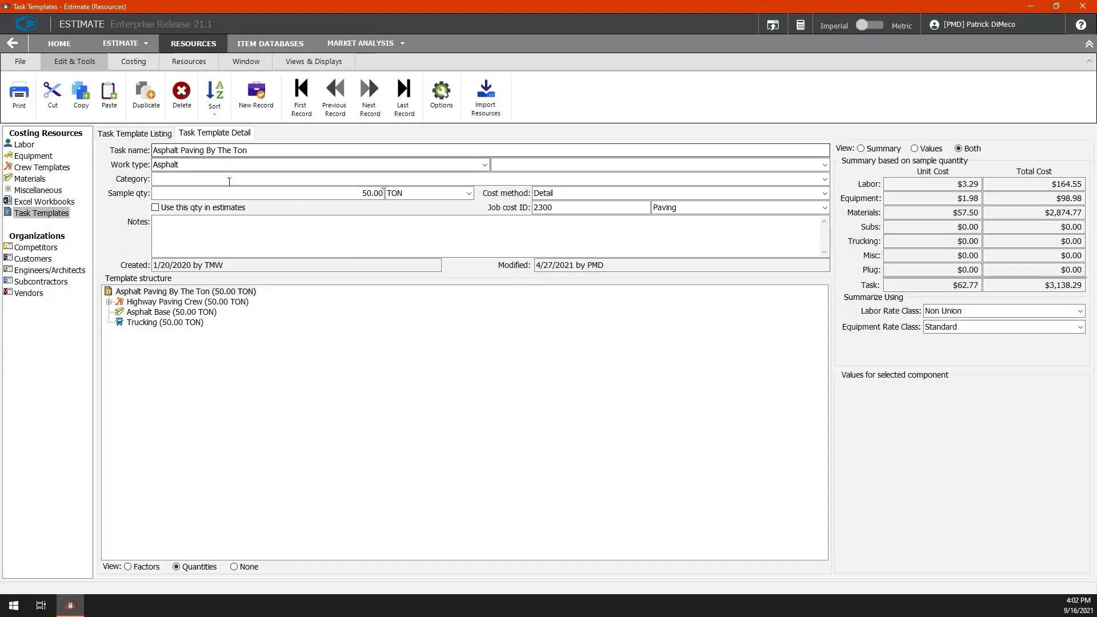
right_click(168, 292)
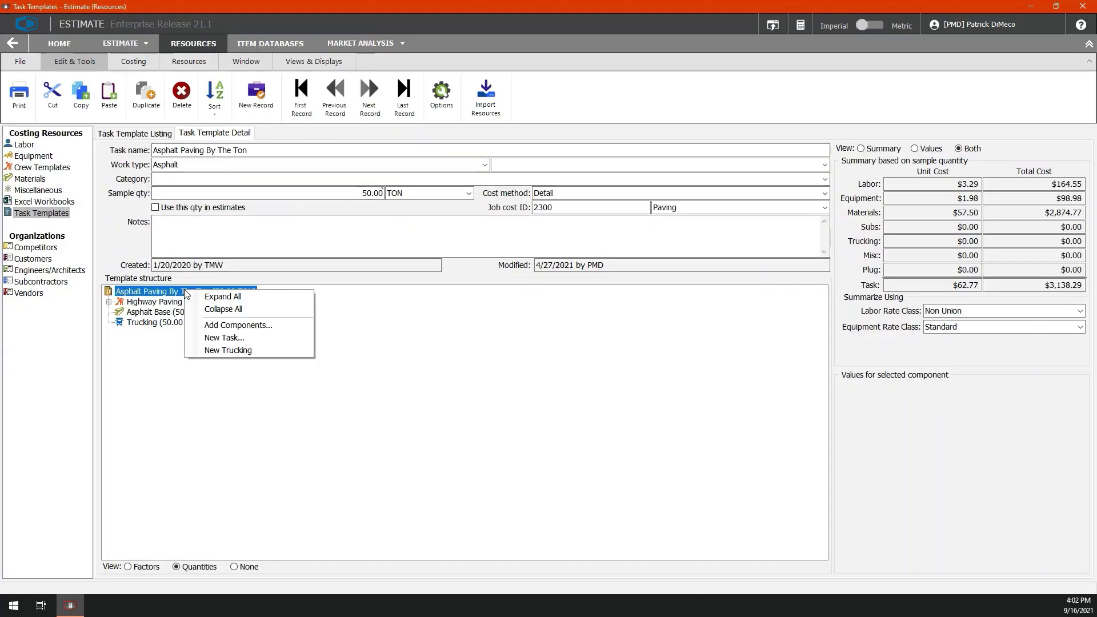
left_click(211, 300)
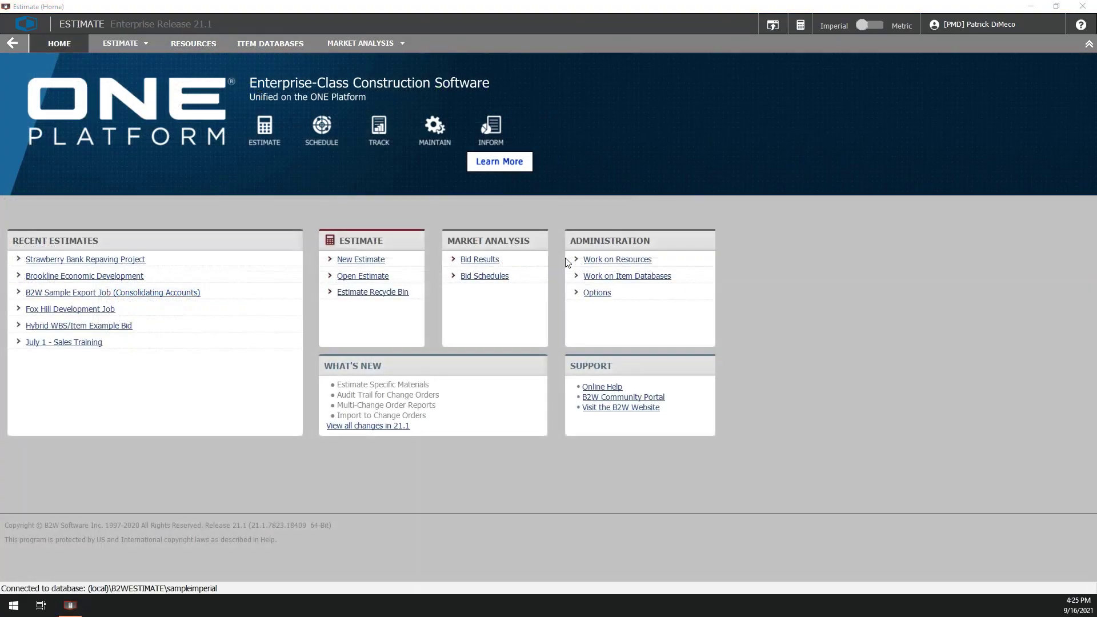
Open item 225, Excavate, Install Pipe And Backfill, in the common pay items database and expand its full template structure
left_click(641, 282)
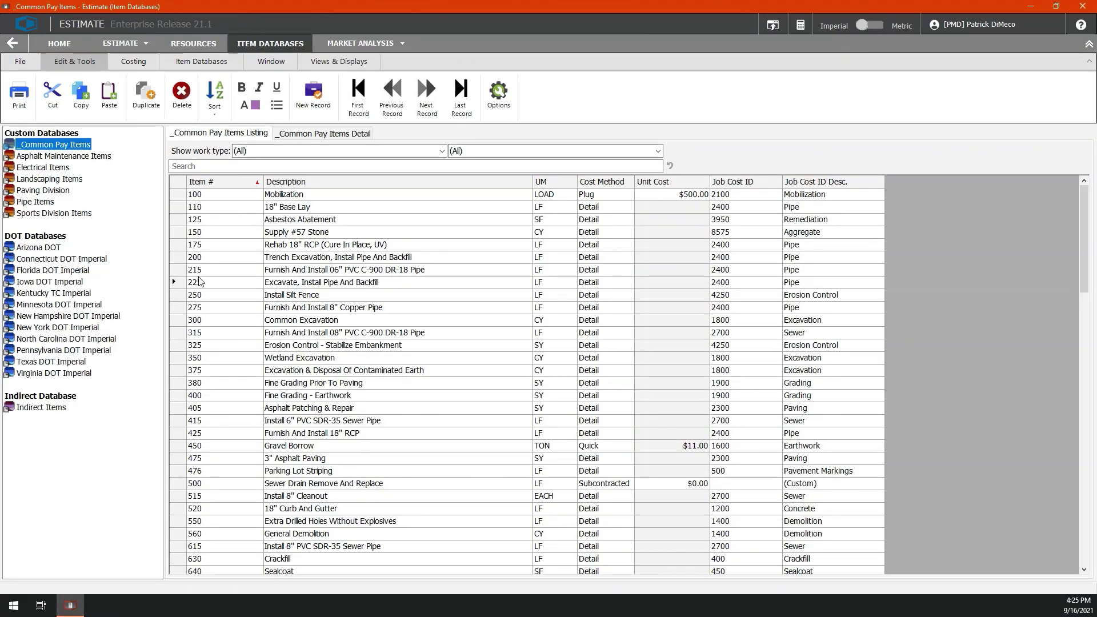
left_click(200, 281)
left_click(287, 133)
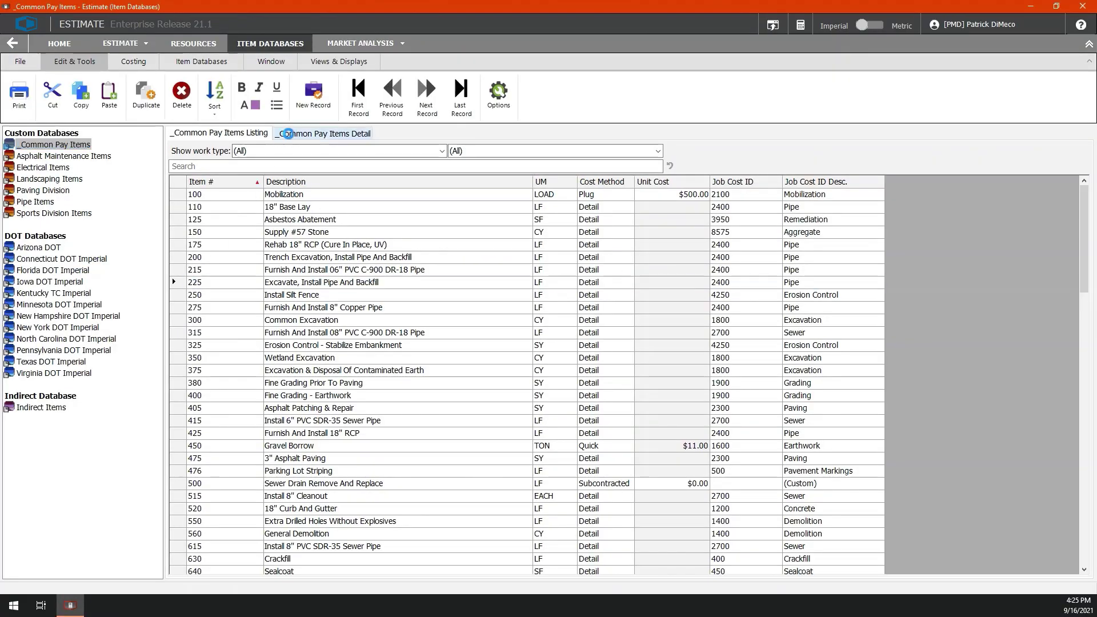
right_click(227, 346)
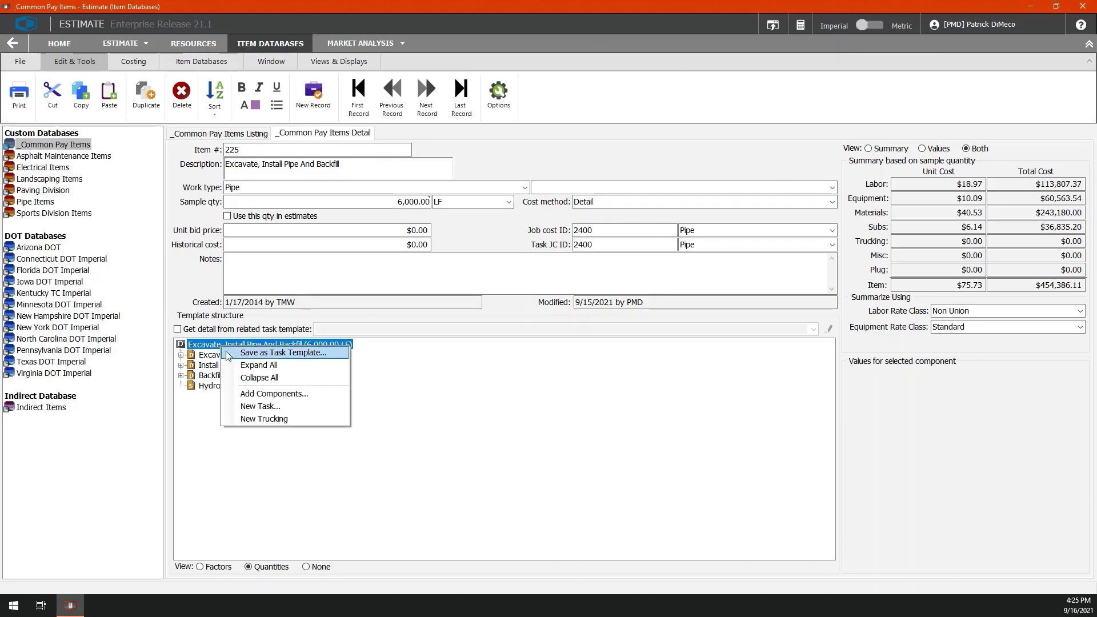
left_click(258, 365)
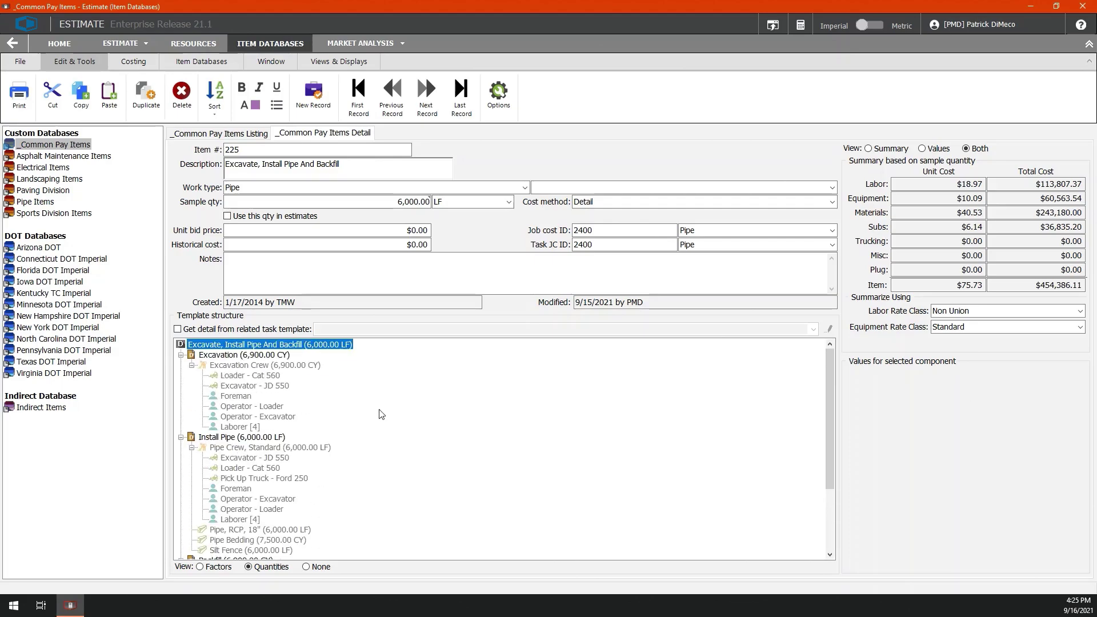
scroll(382, 413, "down", 3)
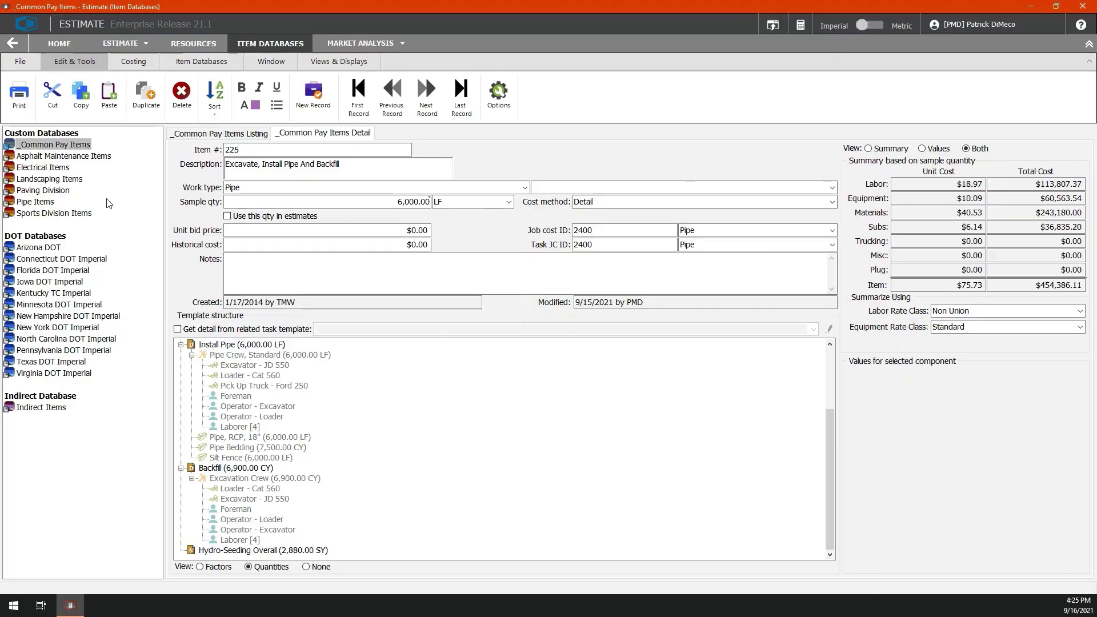
Browse the common pay items listing and the New Hampshire DOT Imperial item listing
left_click(186, 135)
scroll(252, 266, "down", 8)
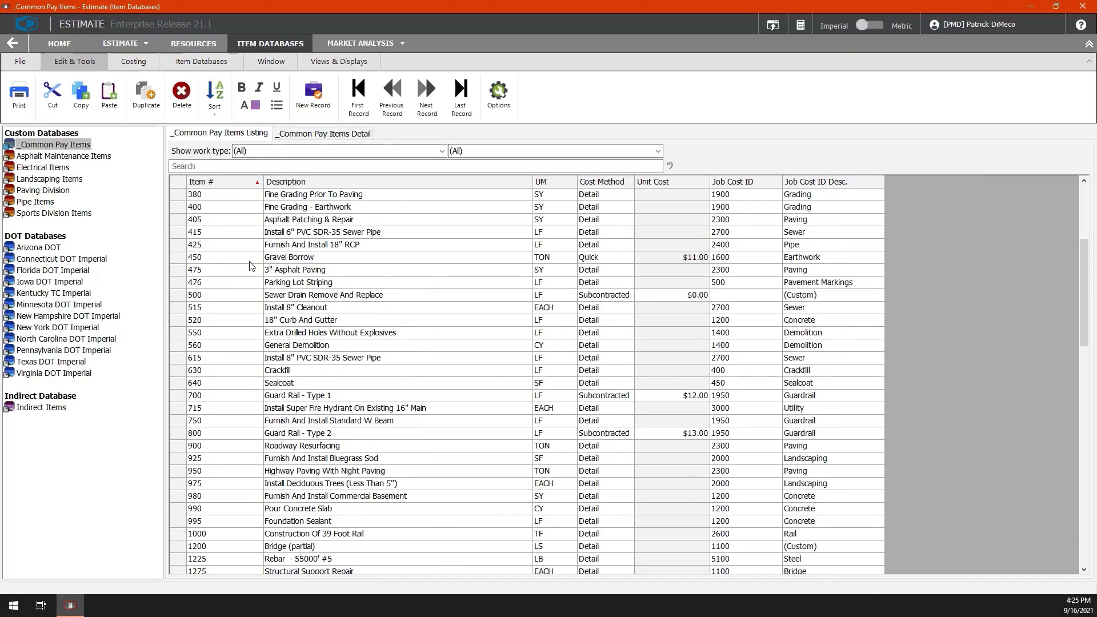
left_click(54, 316)
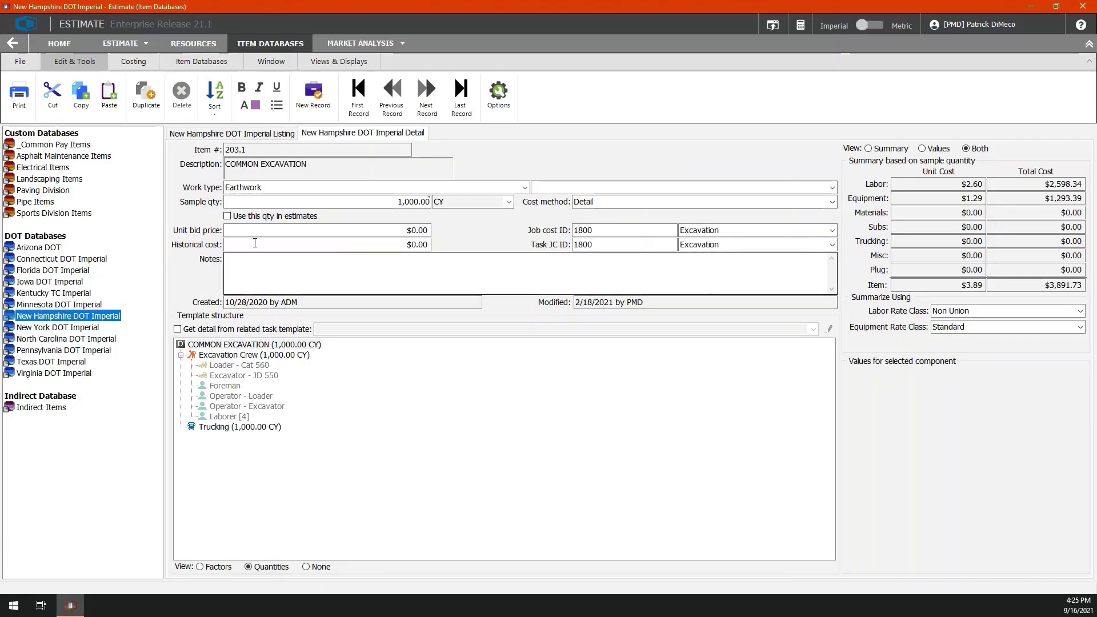
left_click(226, 133)
scroll(317, 282, "down", 2)
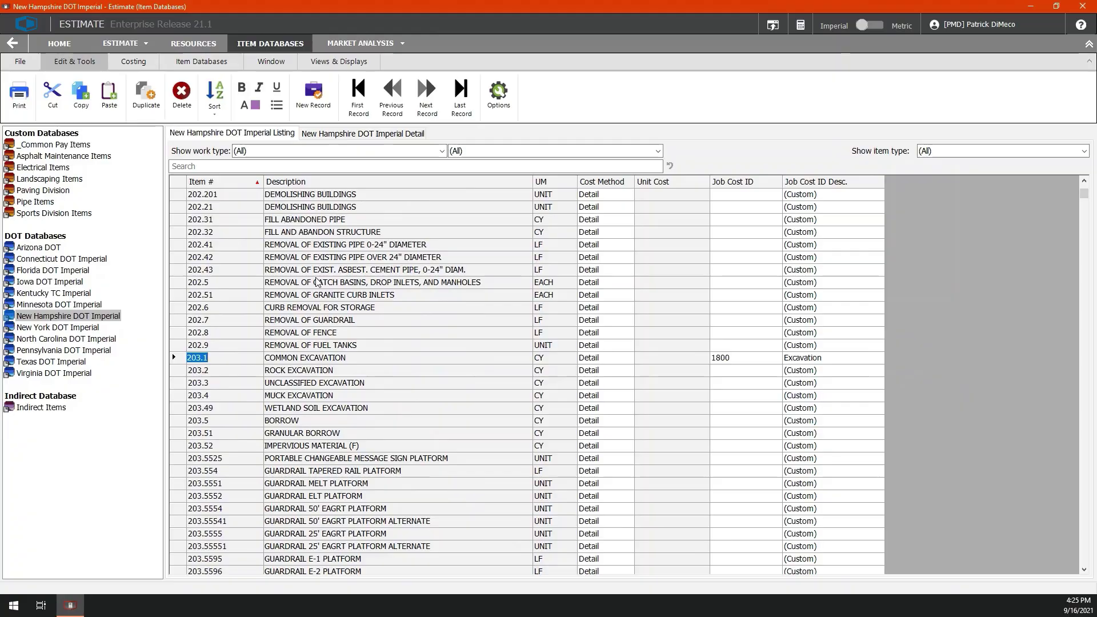
Open the Indirect Items database and select the Project Trailer item
left_click(39, 408)
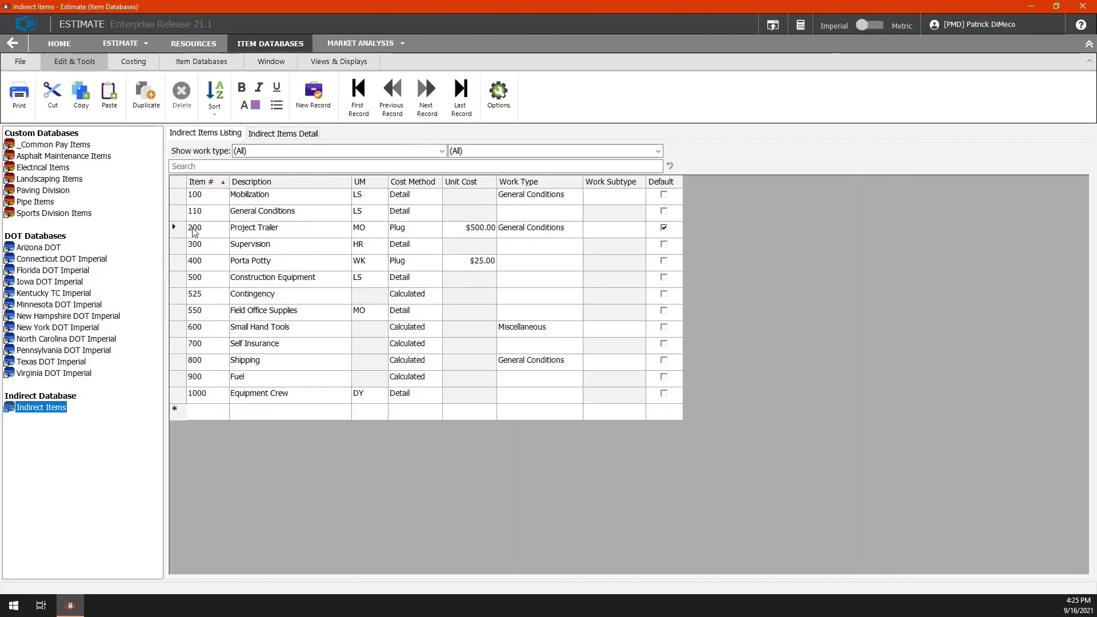
left_click(193, 231)
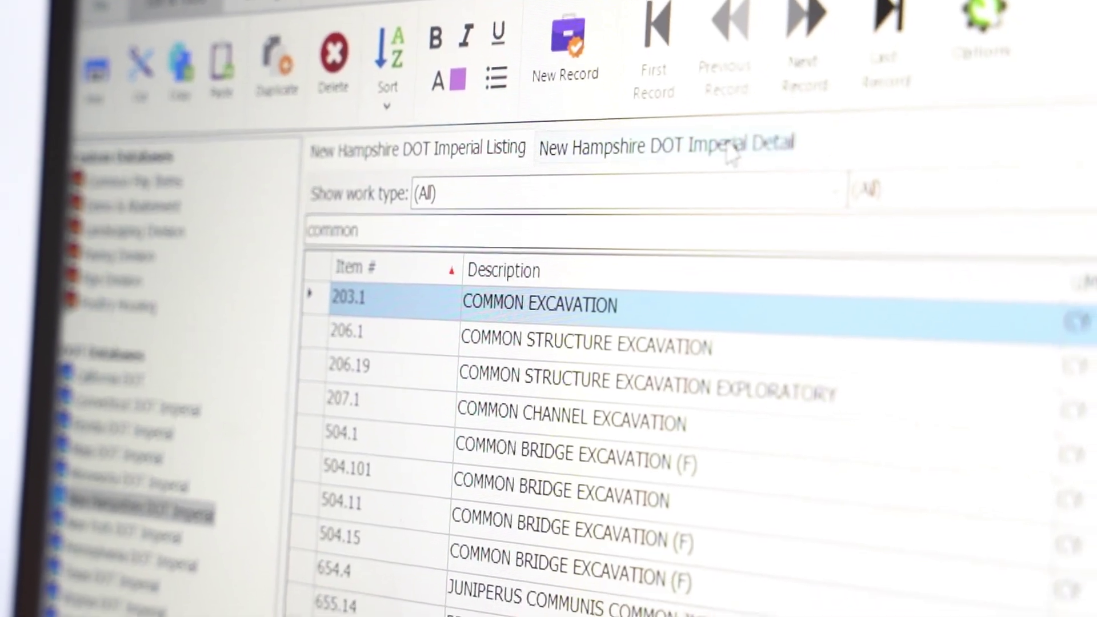
Open the details of New Hampshire DOT item 203.1, Common Excavation, and expand its template structure
left_click(708, 170)
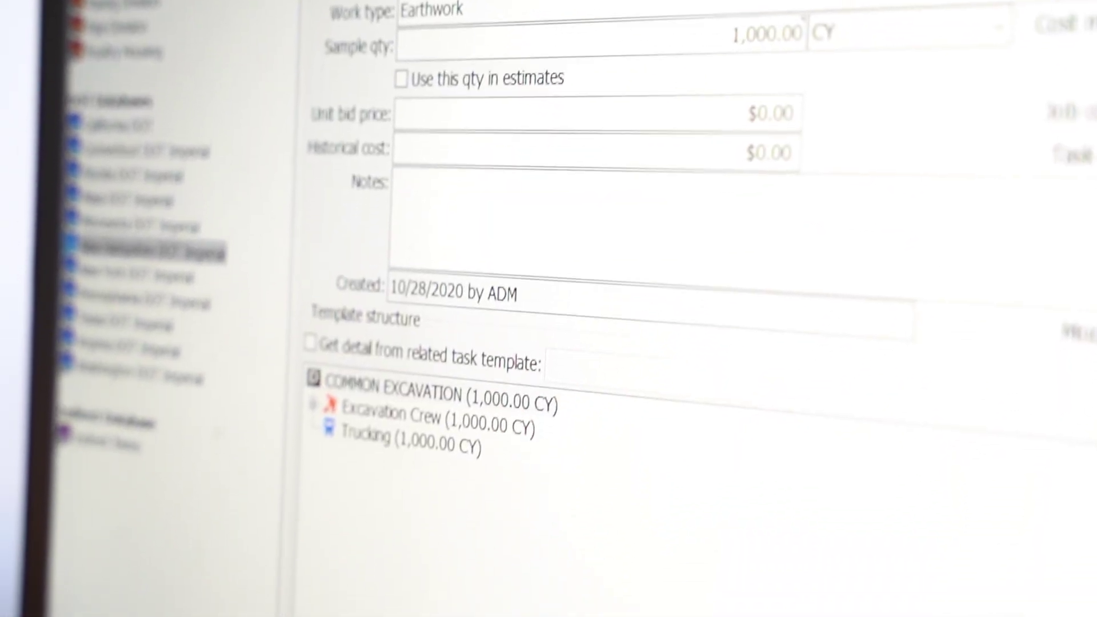
right_click(482, 398)
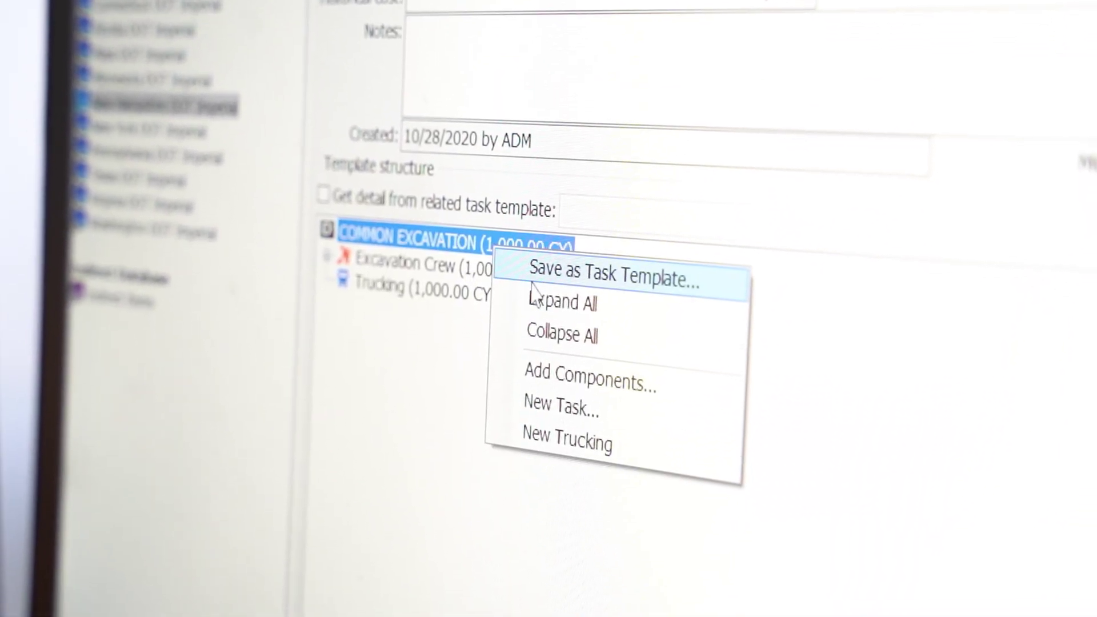
left_click(548, 301)
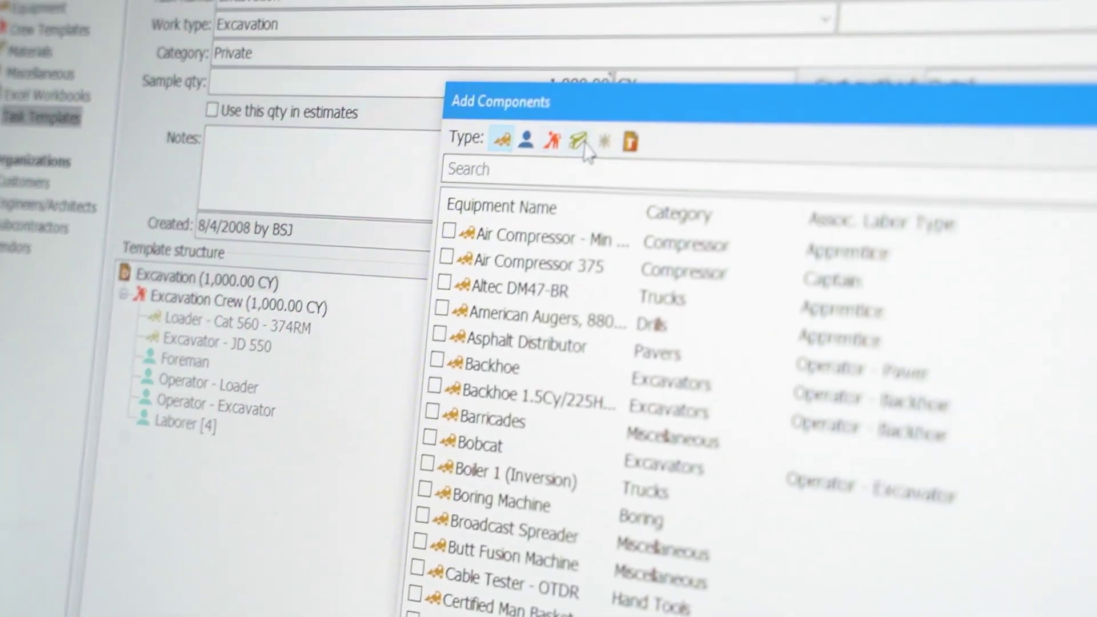
List the materials available as components for the Excavation task template and start a material search
left_click(548, 167)
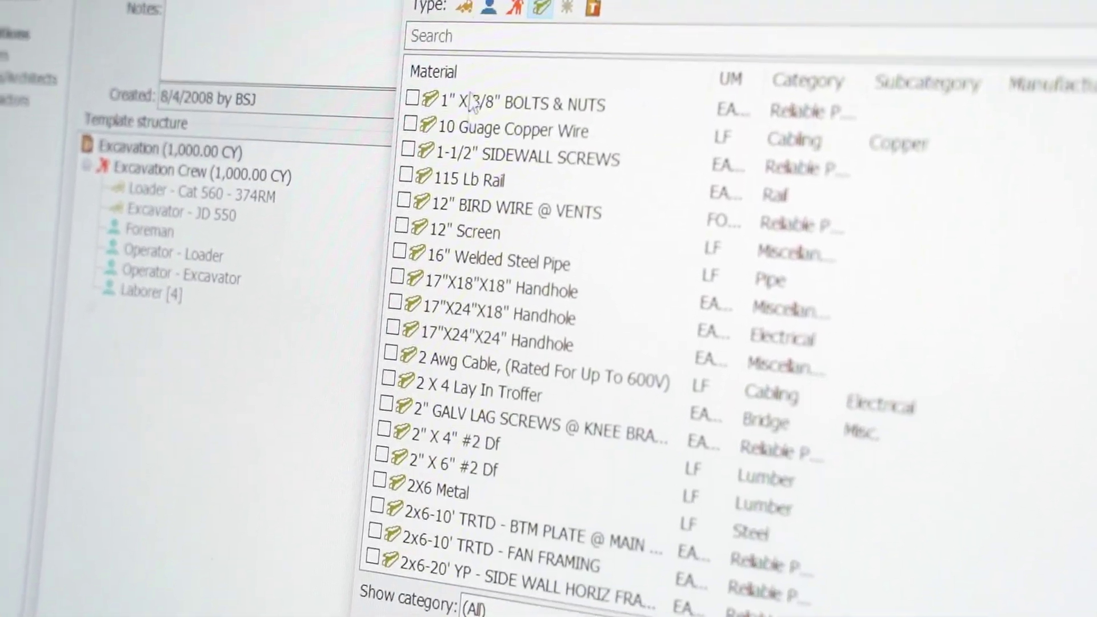
left_click(480, 36)
Fill in the estimate information with the title Strawberry Bank Repaving Project, the status Pending and the estimator's name
type("berry Bank Repaving Project")
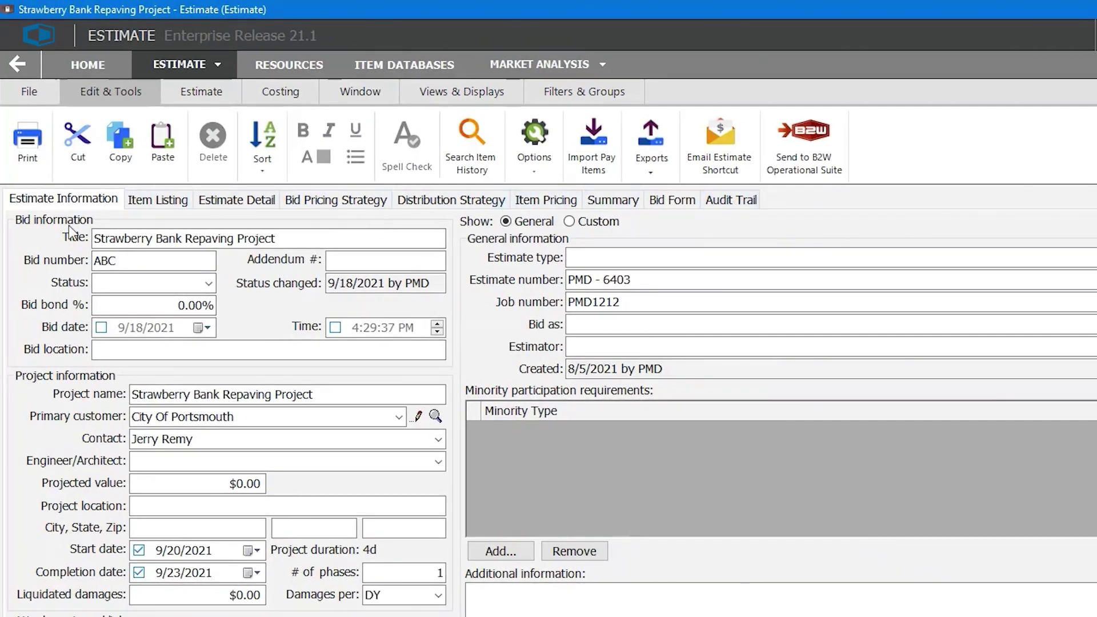
left_click(209, 283)
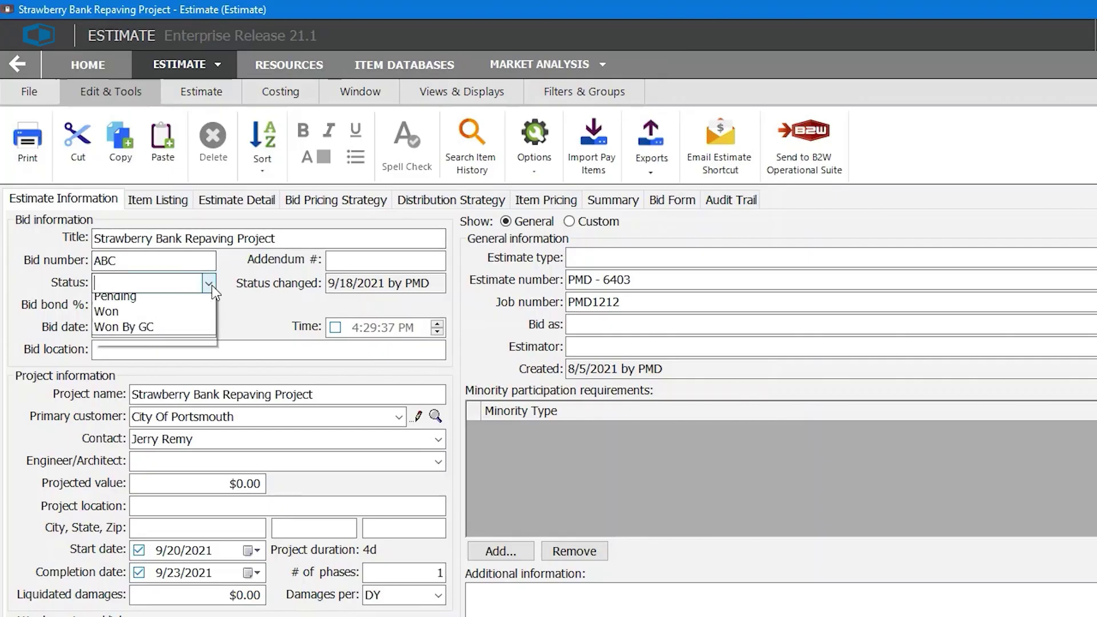
left_click(168, 364)
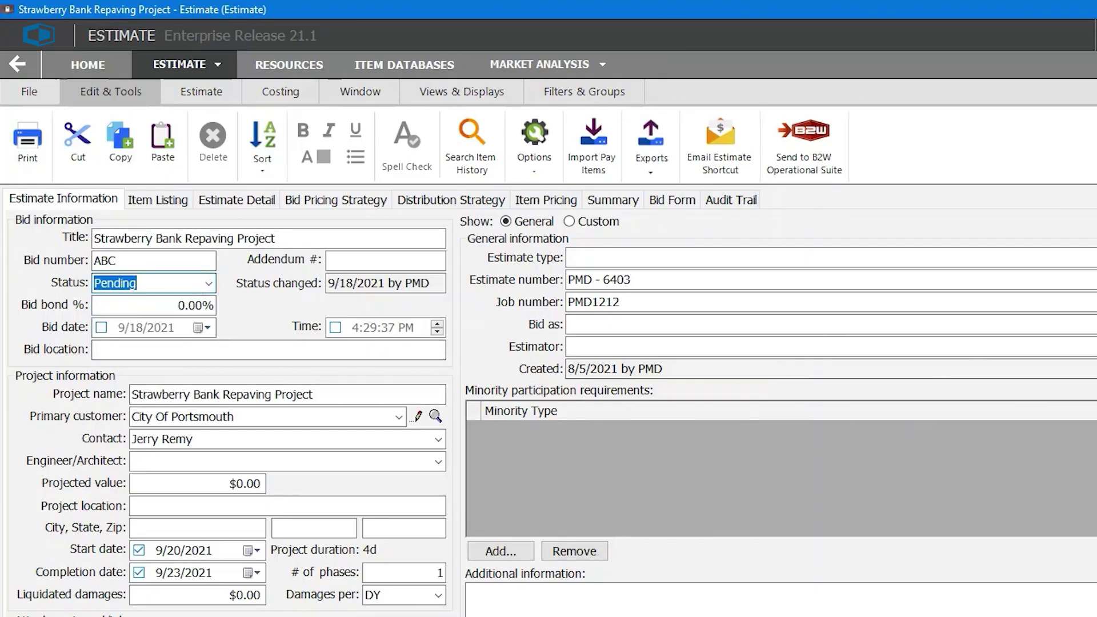
left_click(570, 346)
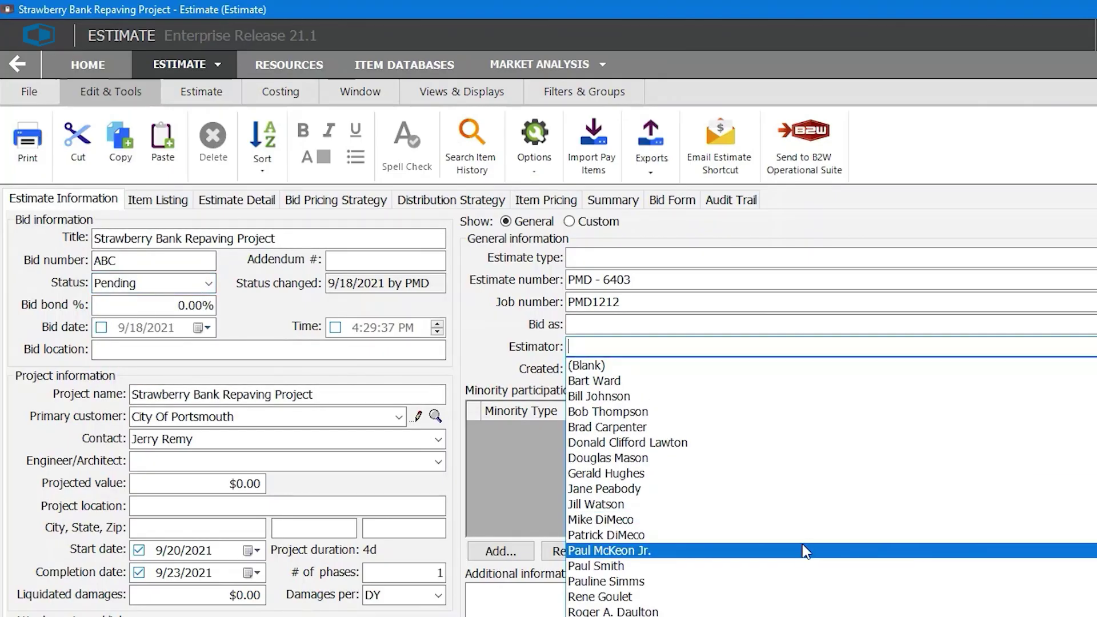
left_click(806, 534)
Add item 300, Common Excavation, from the common pay items database to the estimate's item listing
left_click(136, 201)
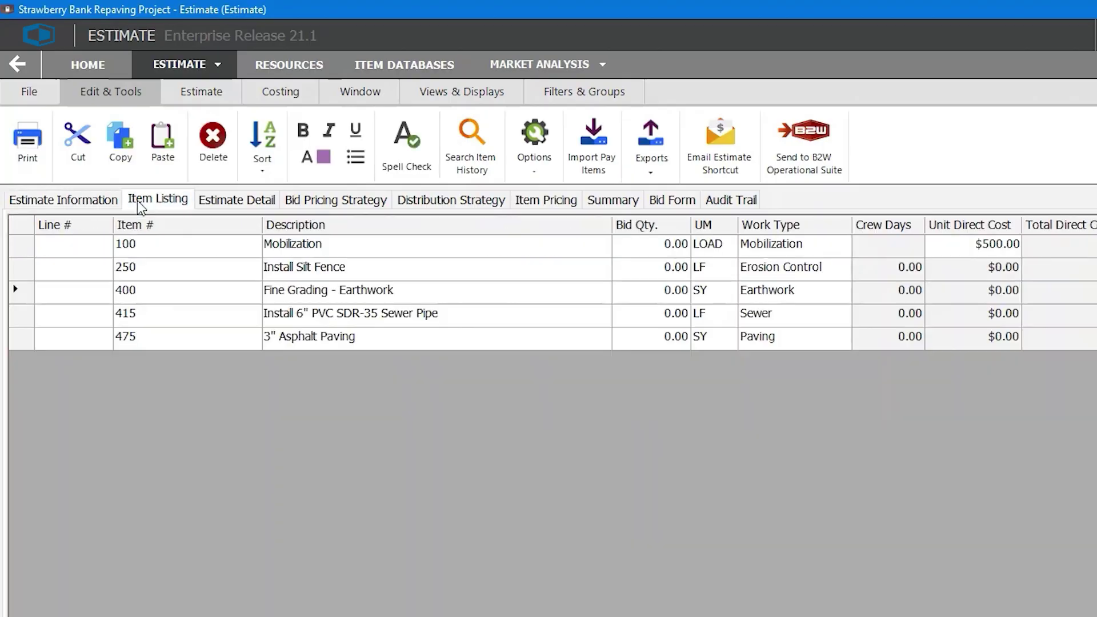
left_click(275, 90)
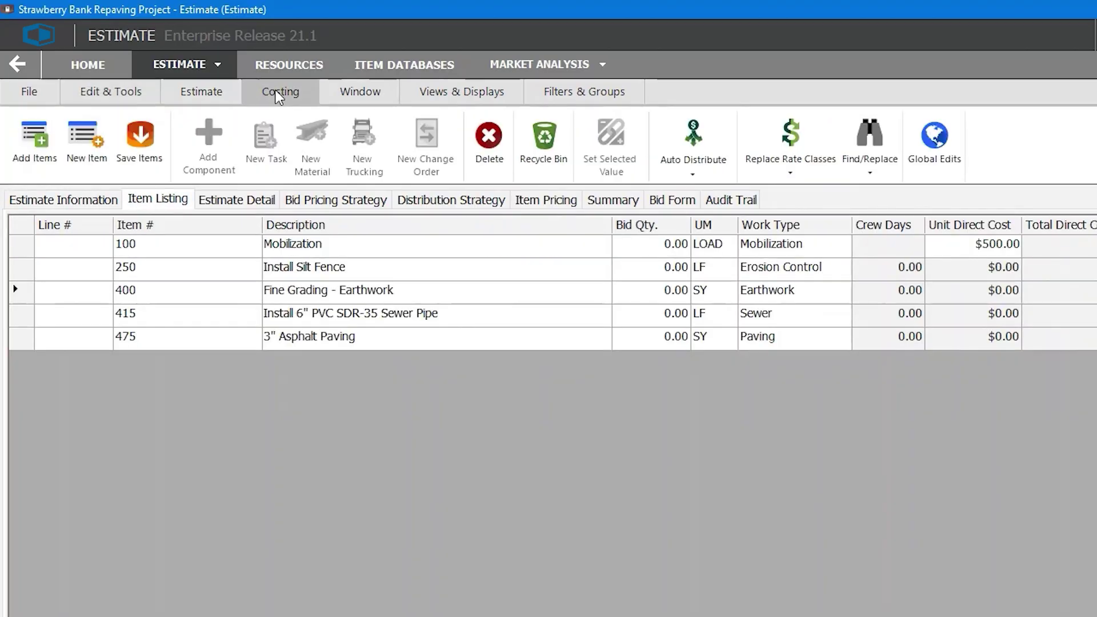
left_click(34, 143)
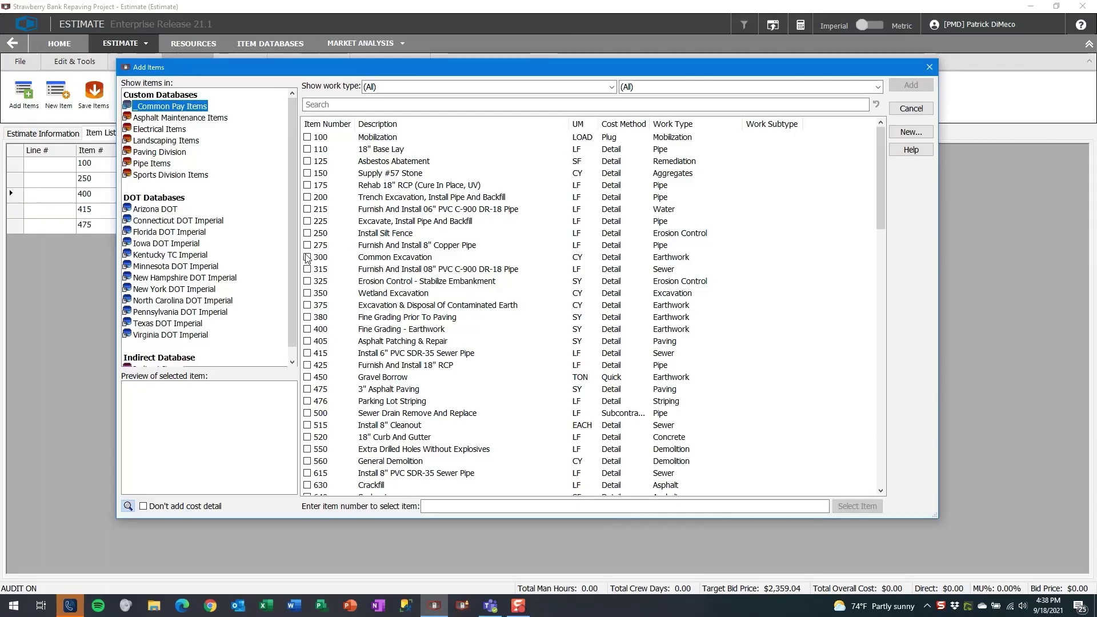
left_click(420, 352)
left_click(913, 88)
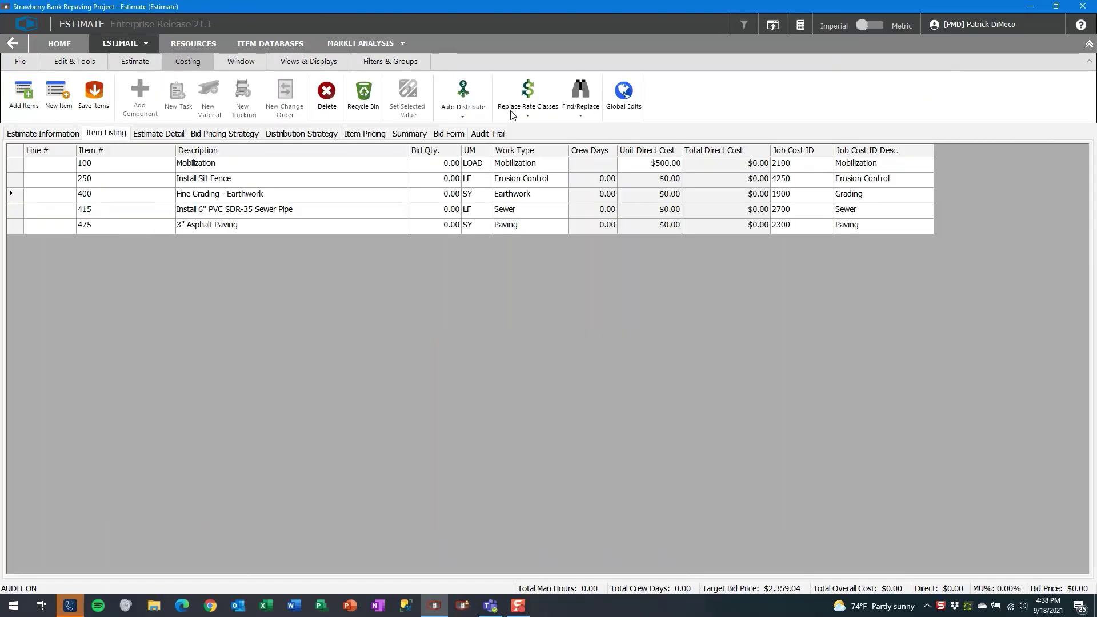
Set the bid quantities to 5 for Mobilization, 1,500 for Install Silt Fence and 8,000 for Common Excavation
left_click(78, 64)
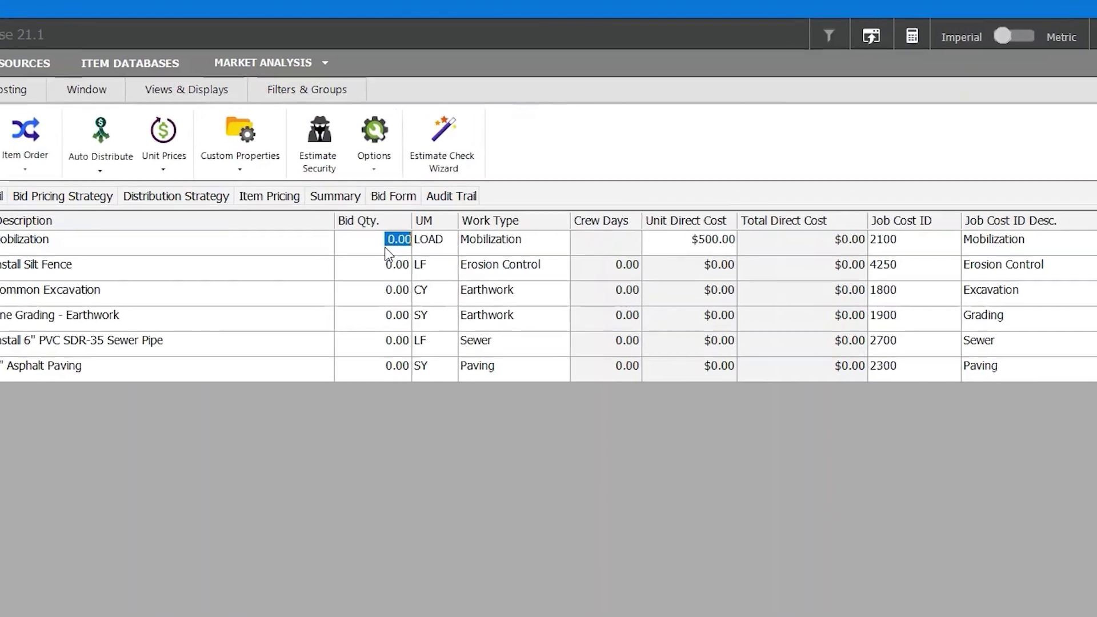
type("5")
key("Return")
type("1,500")
key("Return")
type("8000")
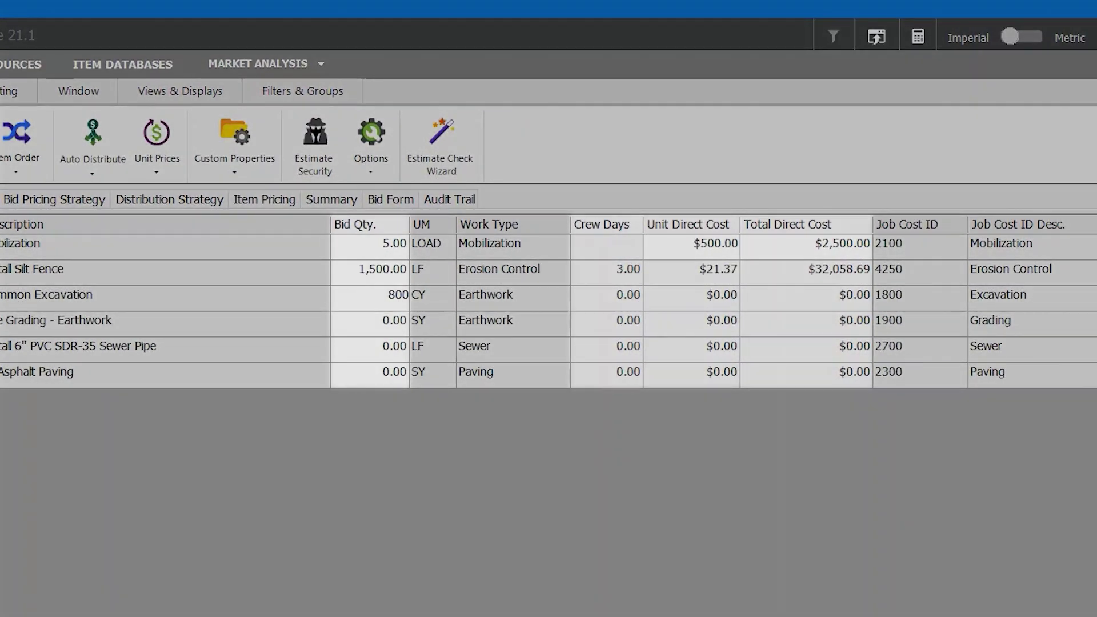
key("Return")
Set the bid quantities to 5,000 for Fine Grading, 900 for the 6" PVC sewer pipe and 45,000 for 3" Asphalt Paving
type("5000")
key("Return")
type("900")
key("Return")
type("45000")
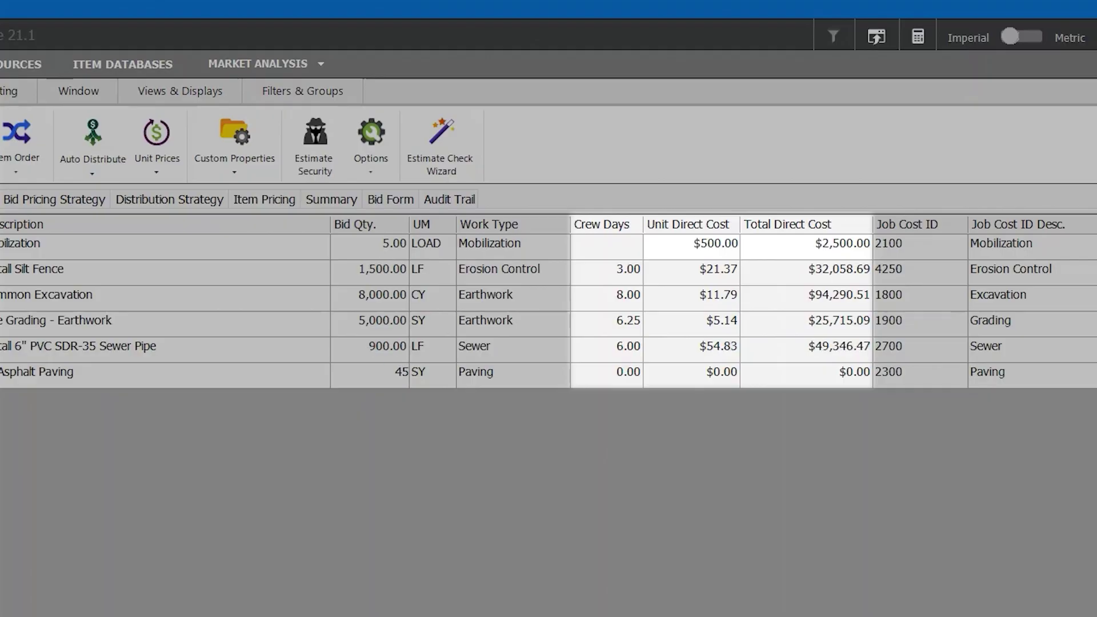
key("Return")
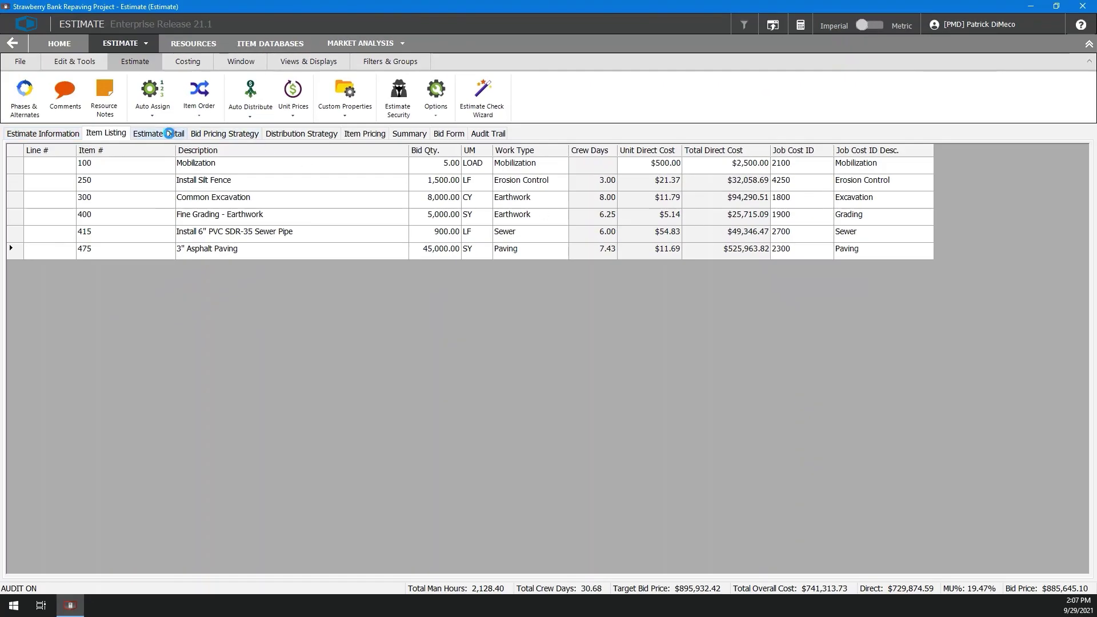
In the estimate detail of item 300, Common Excavation, set the Excavation Crew's production rate to 800 CY/DY
left_click(156, 140)
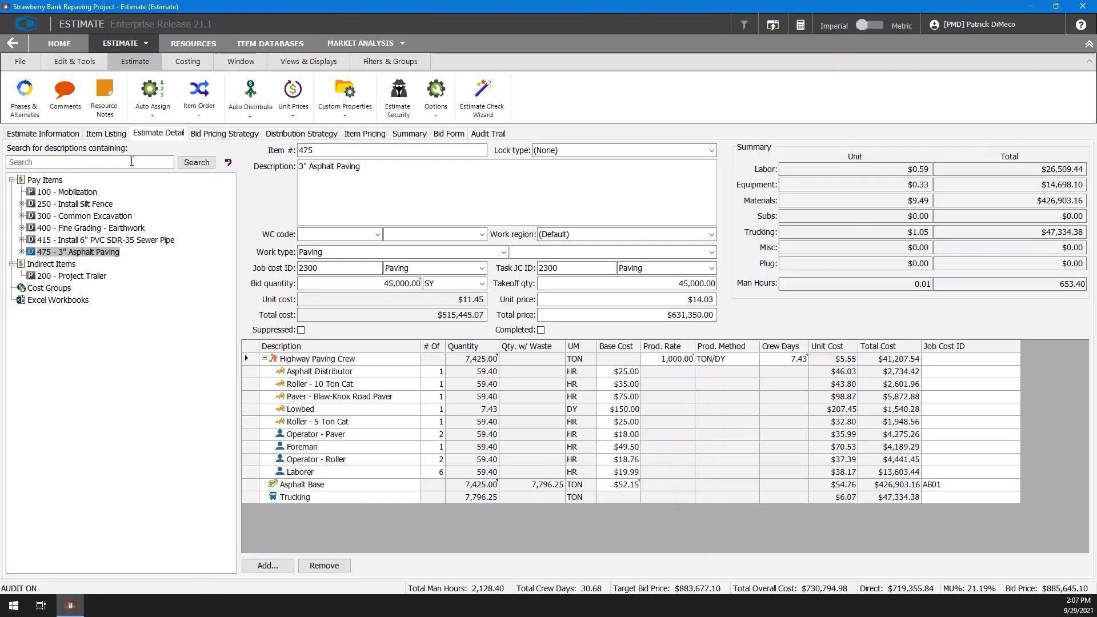
left_click(91, 215)
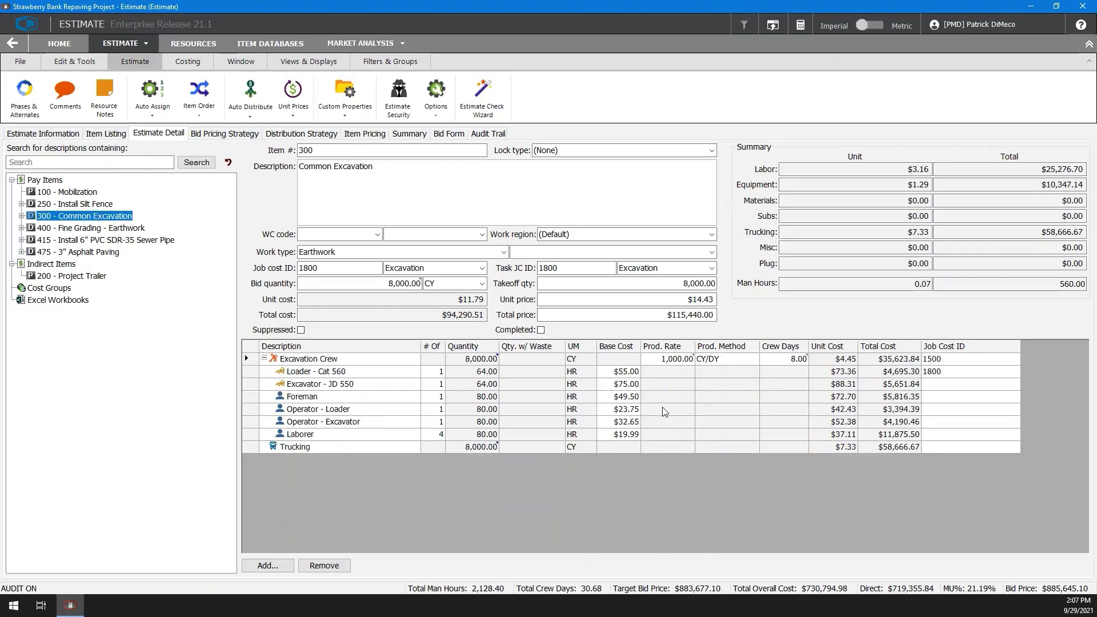
left_click(680, 360)
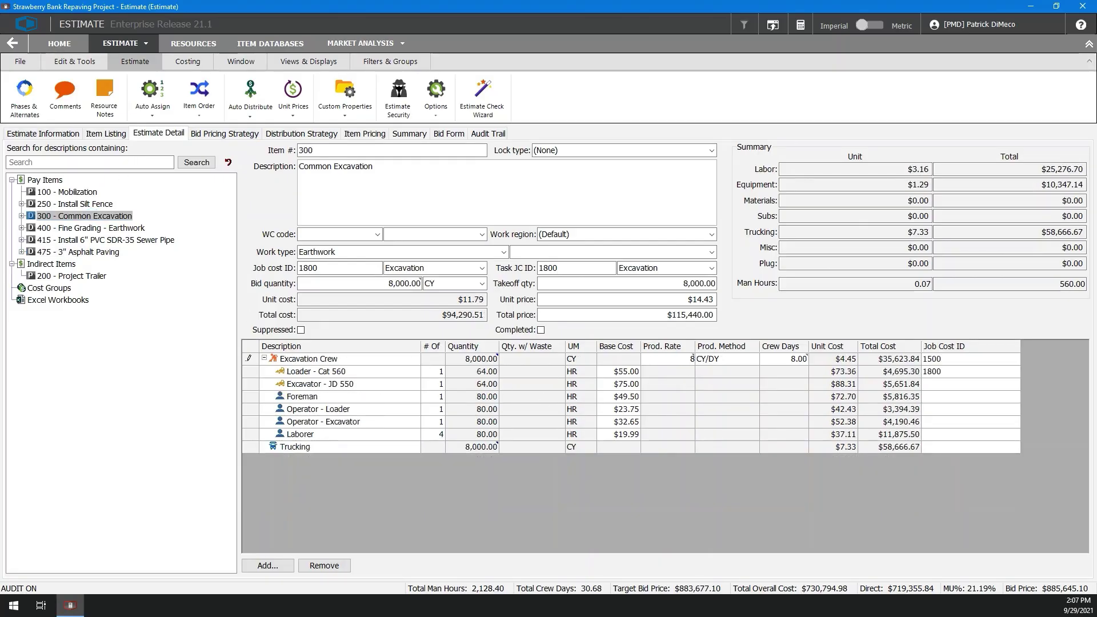
key("Return")
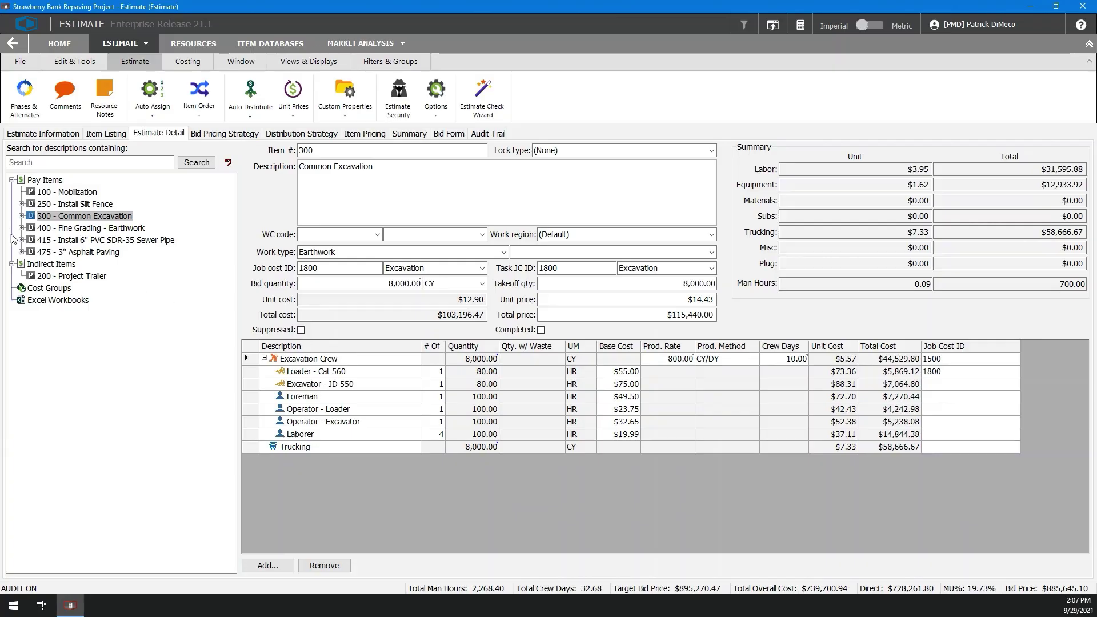
Add the Pick Up Truck - Ford 250 to the equipment of the Excavation Crew under Common Excavation
left_click(21, 216)
left_click(59, 228)
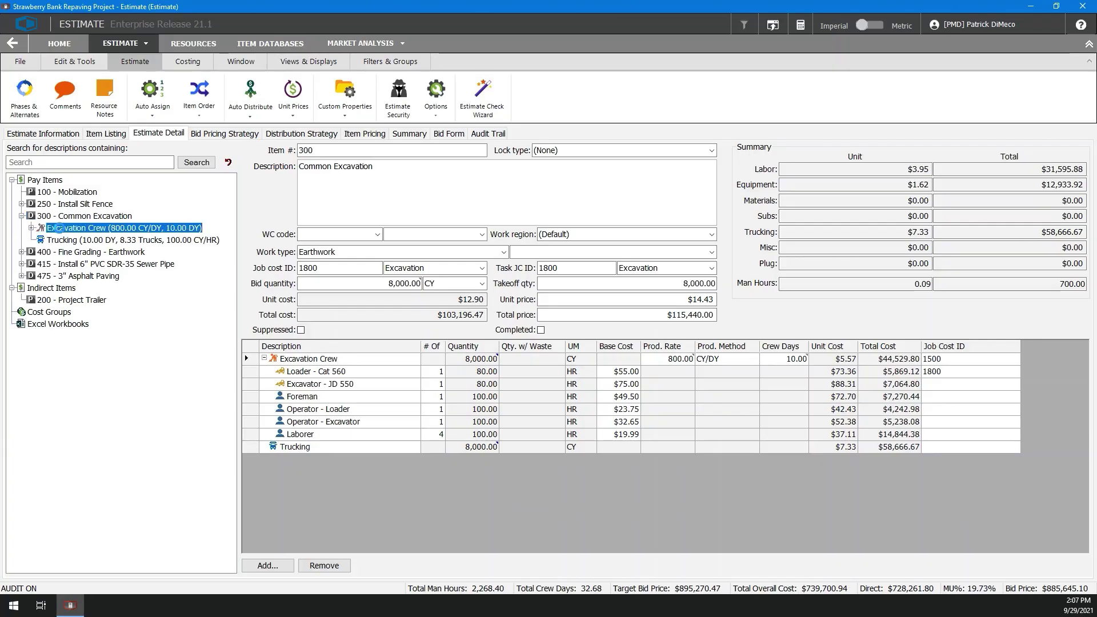
left_click(272, 411)
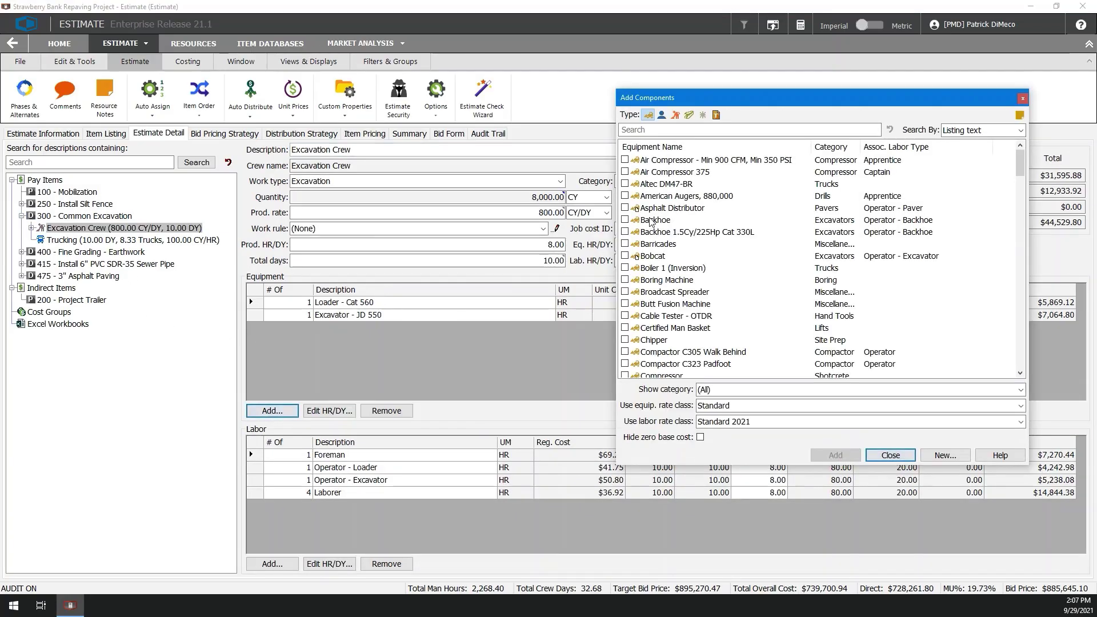
type("pl")
type("ck")
double_click(685, 172)
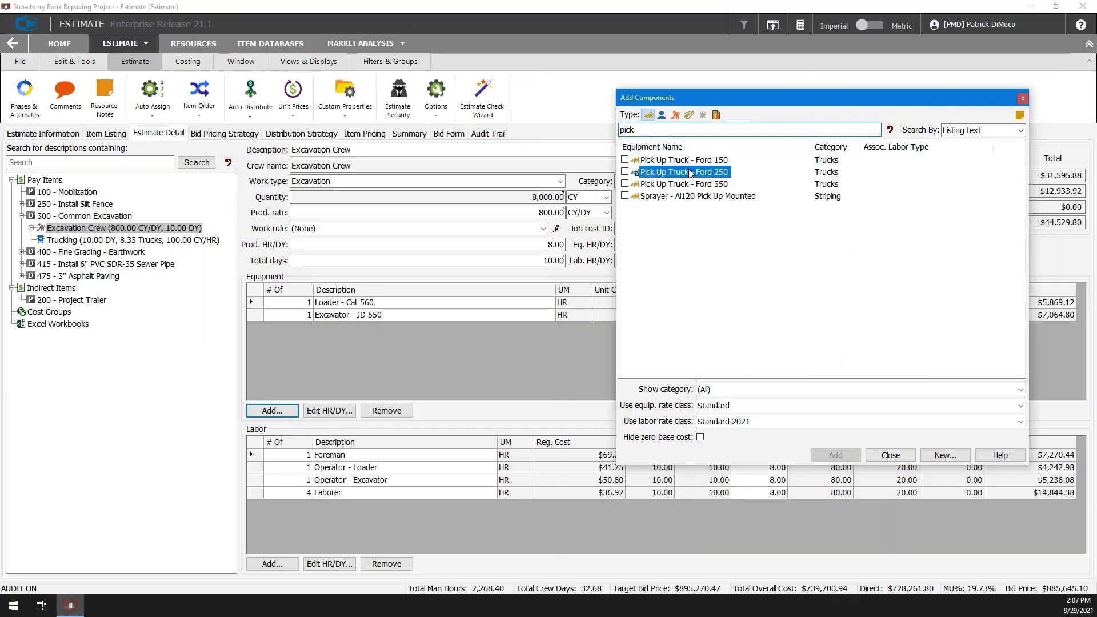
left_click(883, 455)
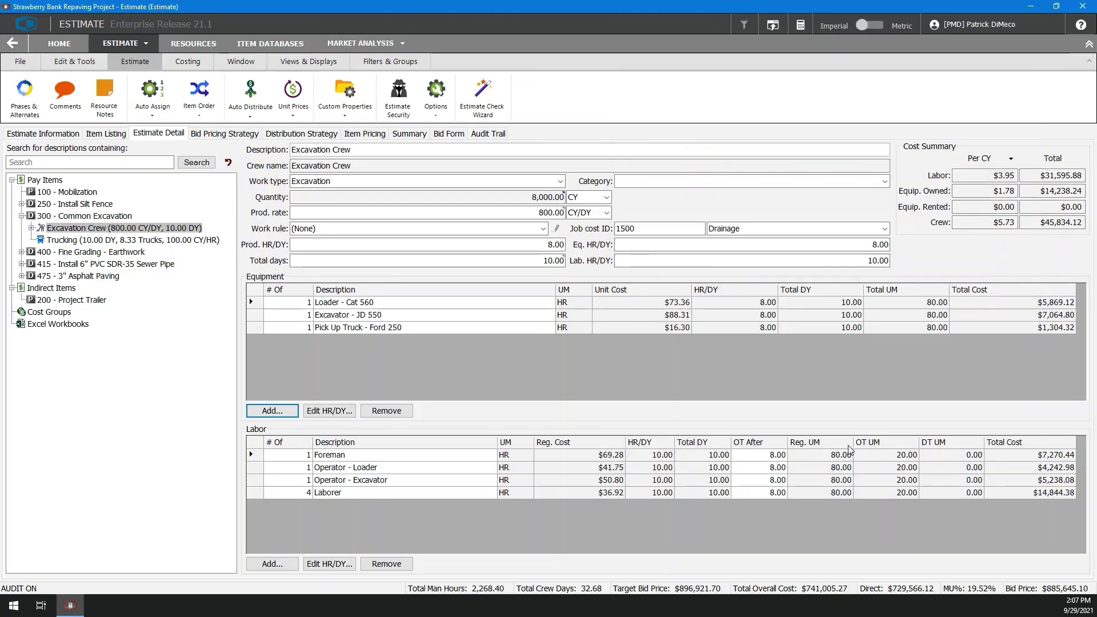
Run the Estimate Check Wizard and go to the result for items or components with zero or negative total cost
left_click(494, 90)
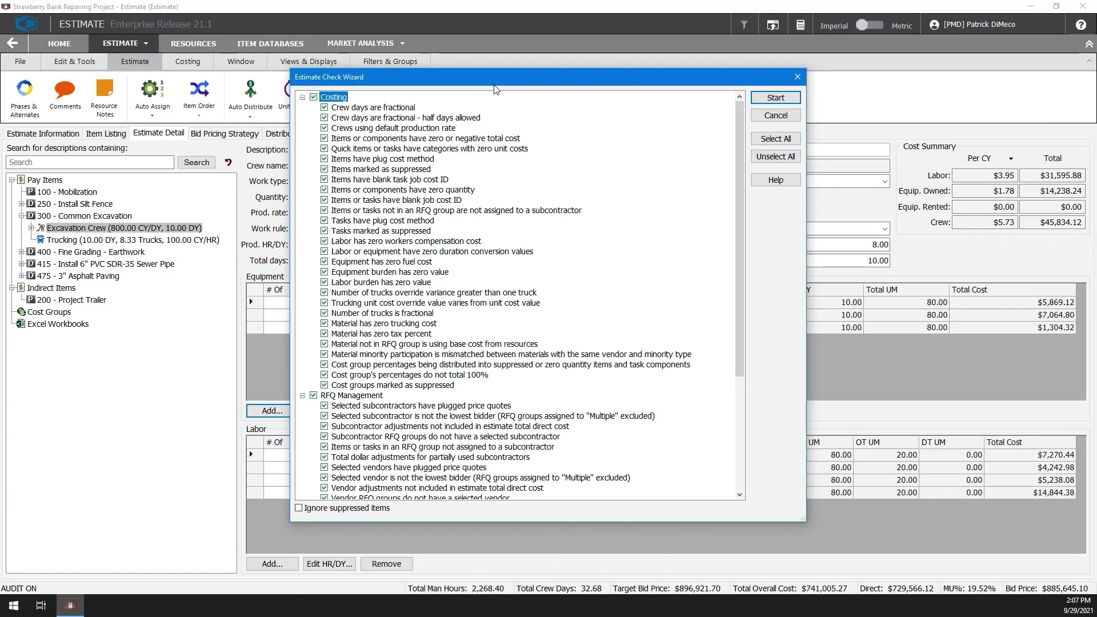
left_click(767, 98)
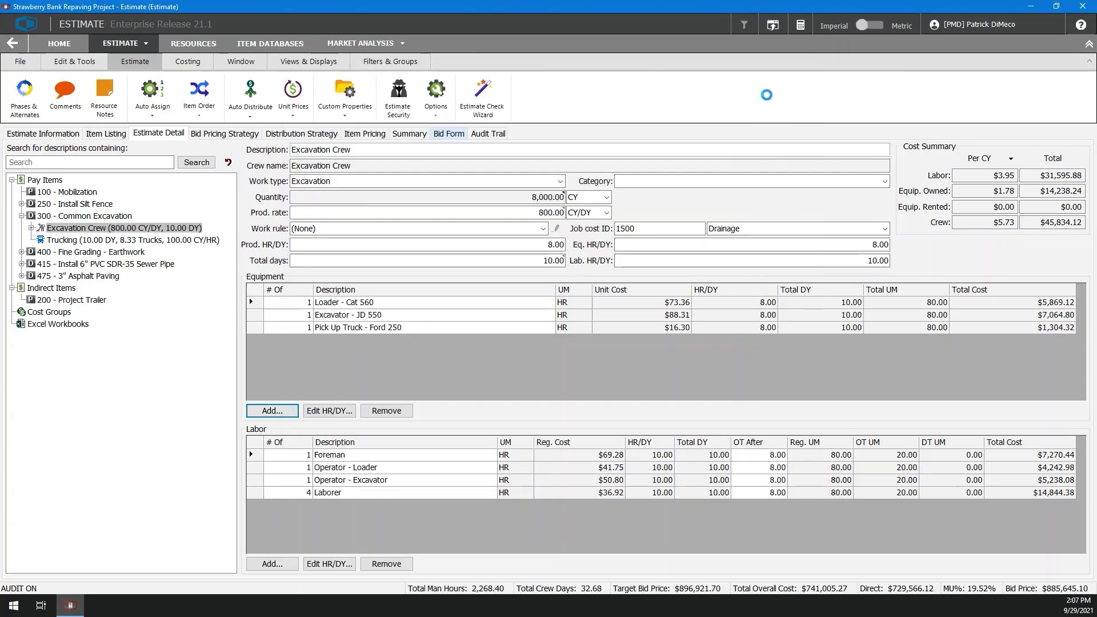
left_click(743, 270)
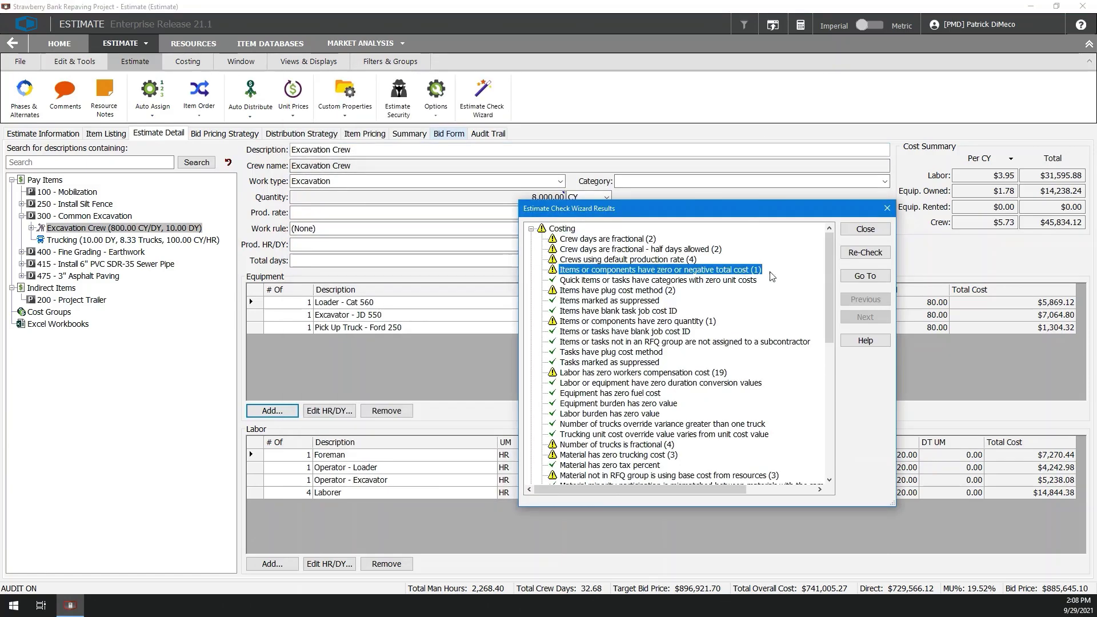
left_click(865, 276)
left_click(379, 283)
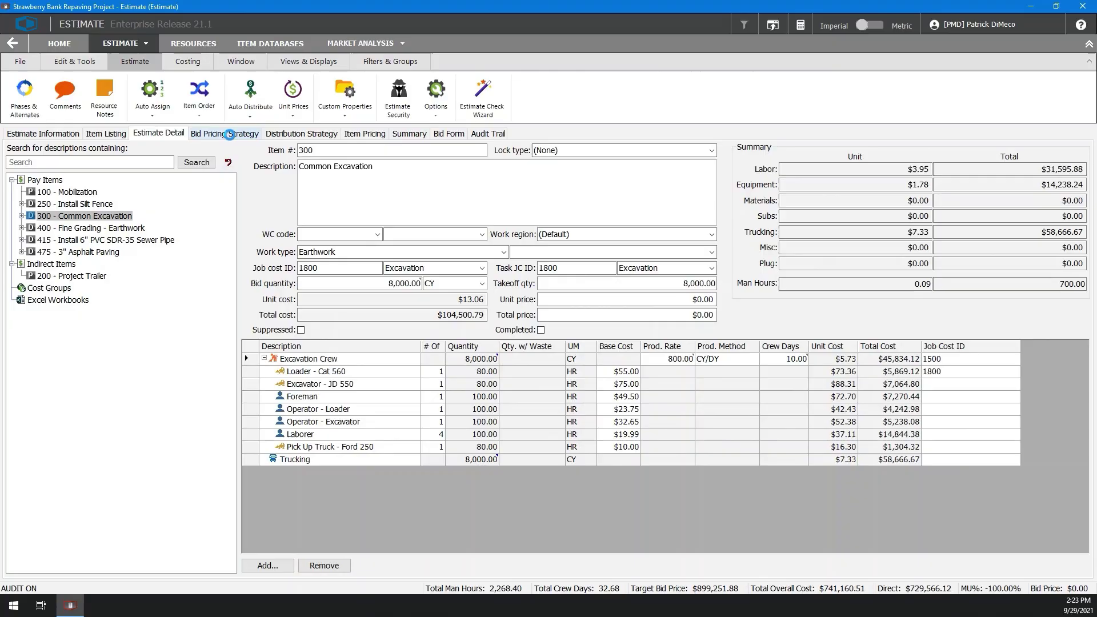
Review the bond, overhead, profit and bid-level tax settings of the bid pricing strategy alongside their amounts in the bid summary
left_click(224, 134)
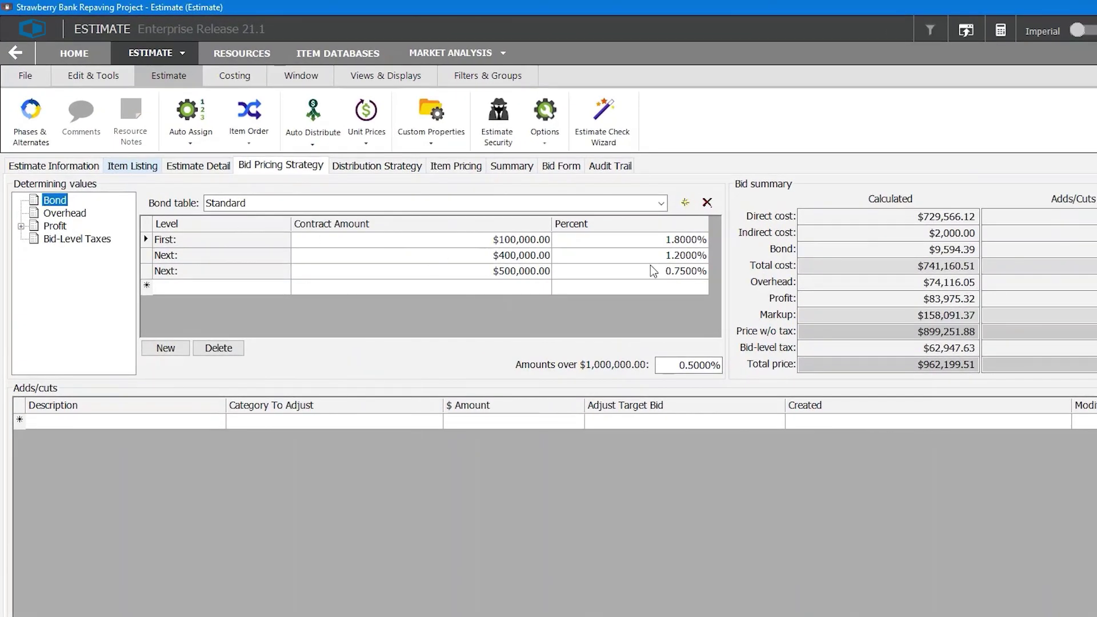
left_click(942, 249)
left_click(64, 213)
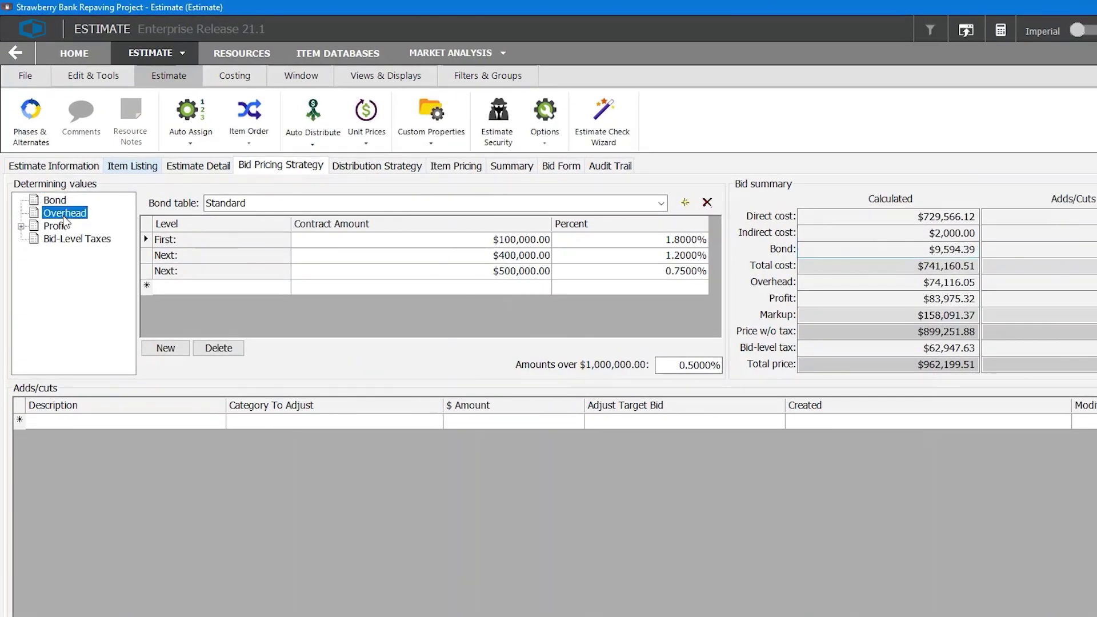
left_click(942, 283)
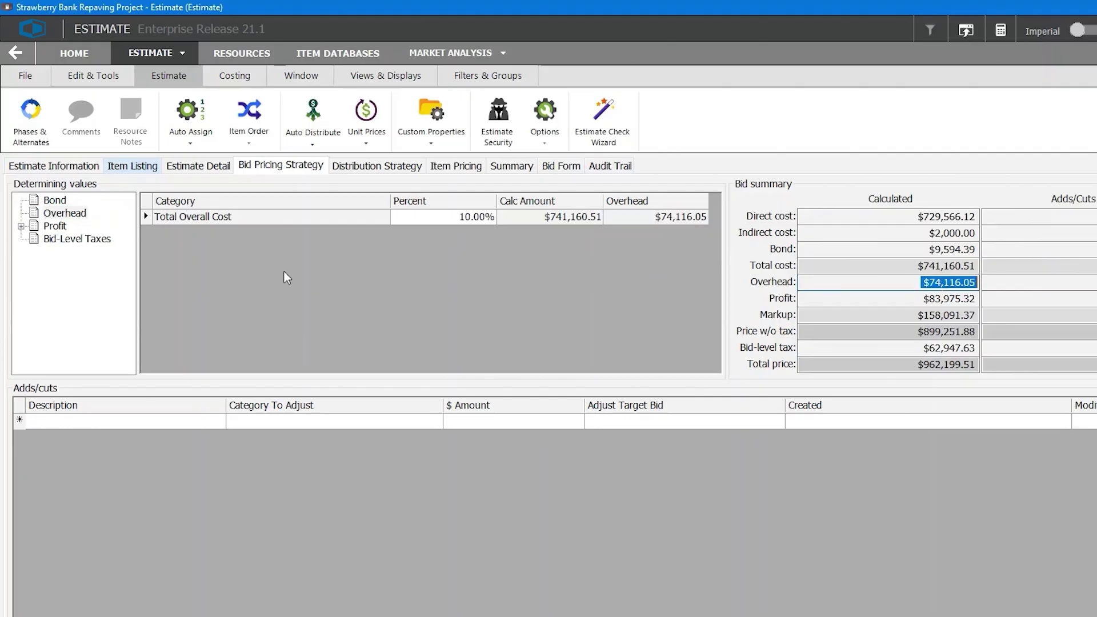
left_click(55, 226)
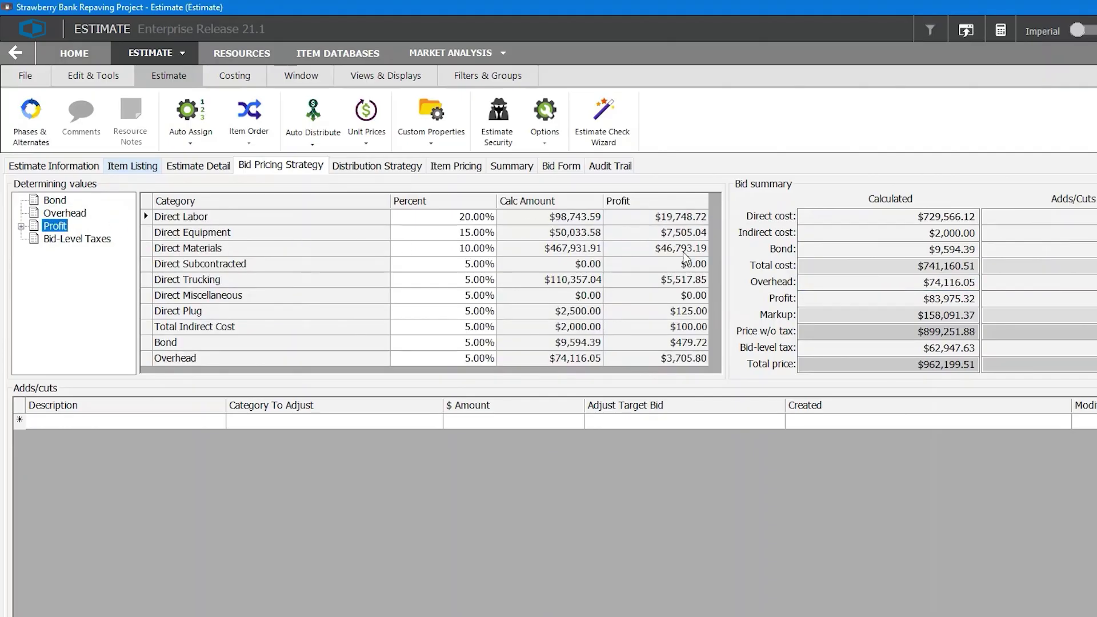
left_click(946, 299)
left_click(76, 239)
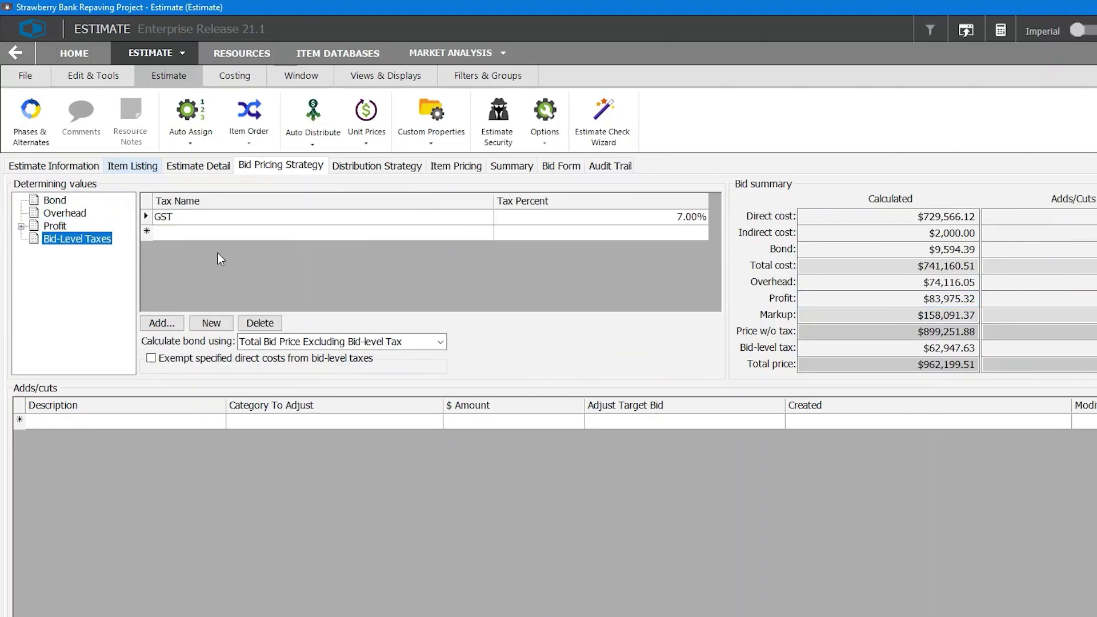
left_click(958, 351)
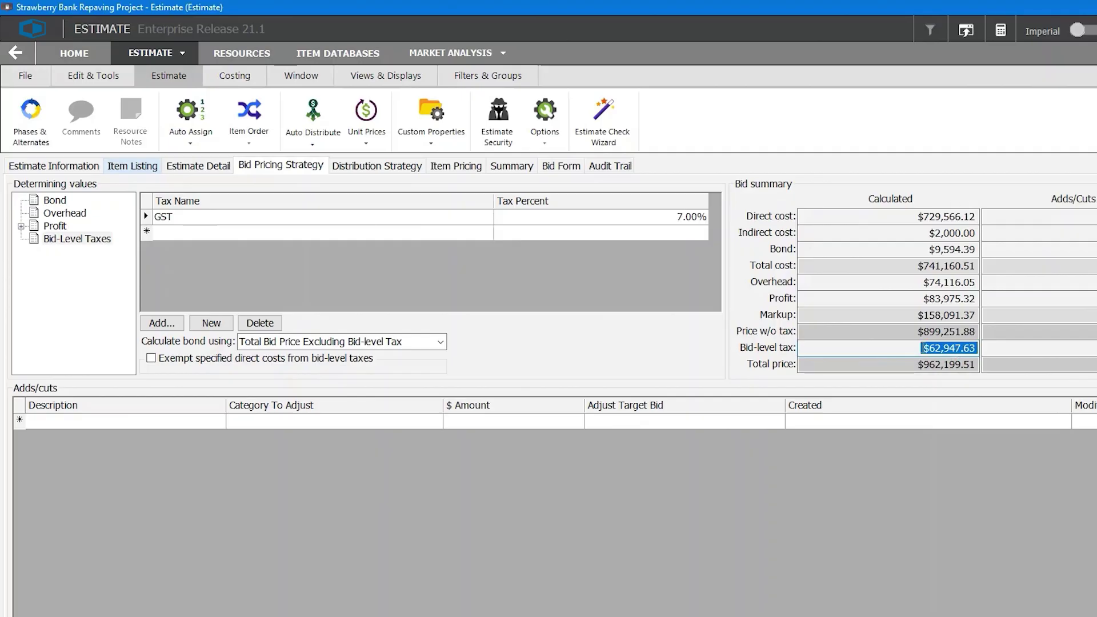
Examine the available distribution methods for the indirect cost in the distribution strategy
left_click(389, 167)
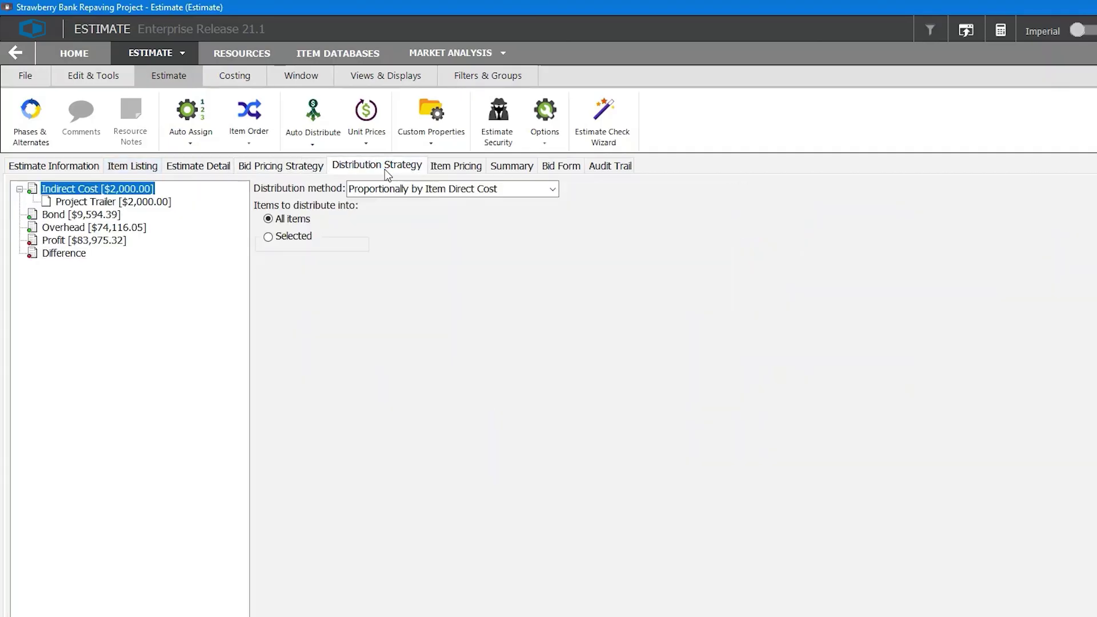
left_click(555, 191)
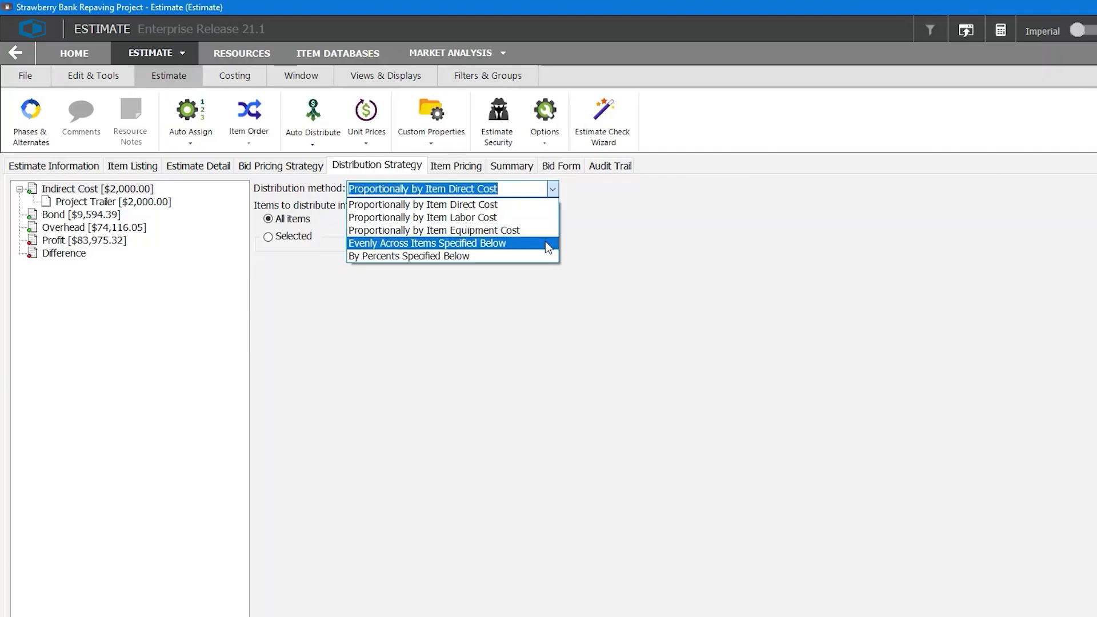
left_click(574, 216)
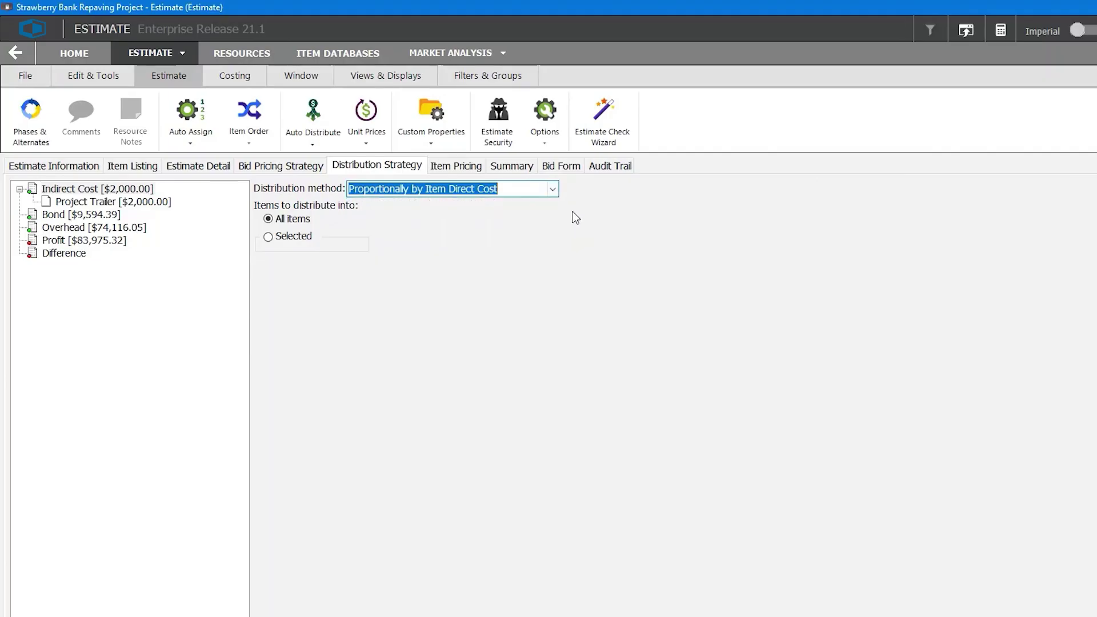
Auto-distribute the bid costs and markup into the unit bid prices of the pay items in item pricing
left_click(454, 166)
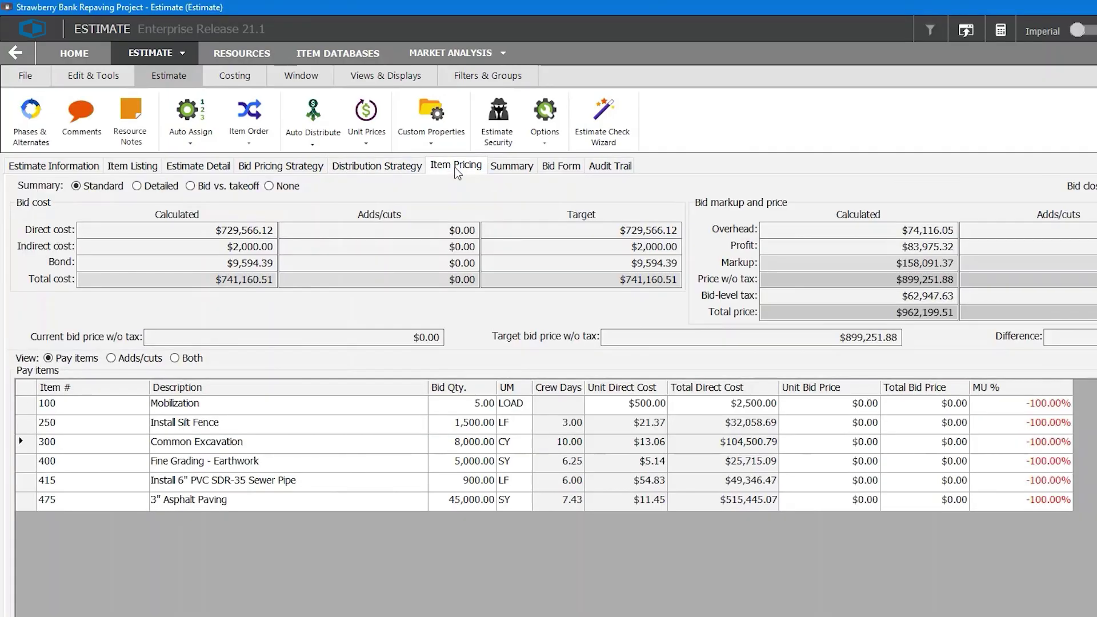
left_click(314, 117)
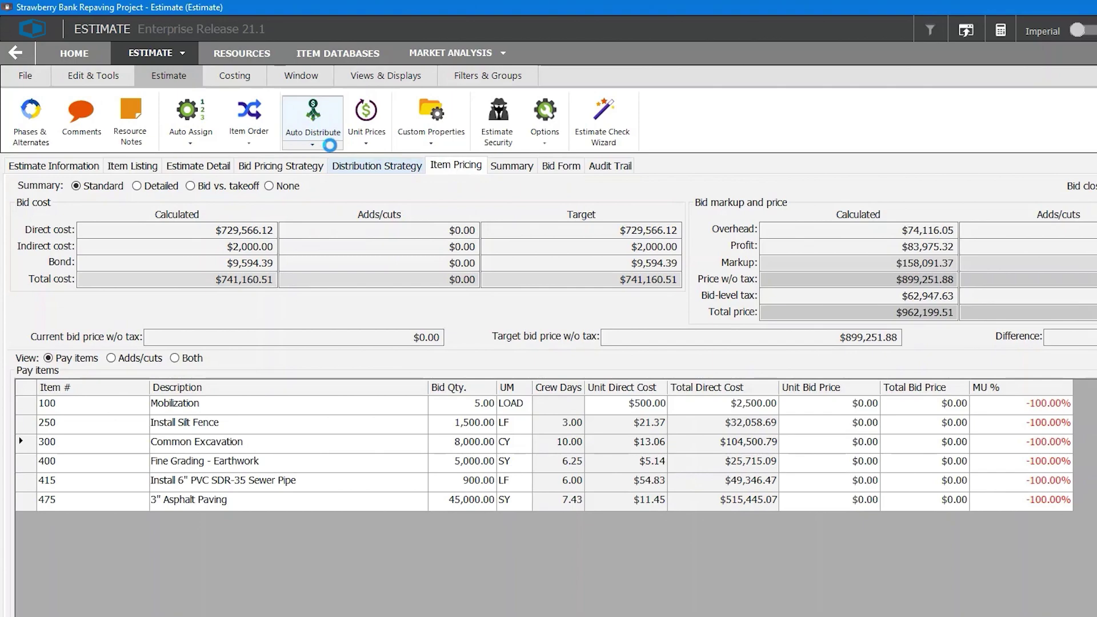
left_click(756, 399)
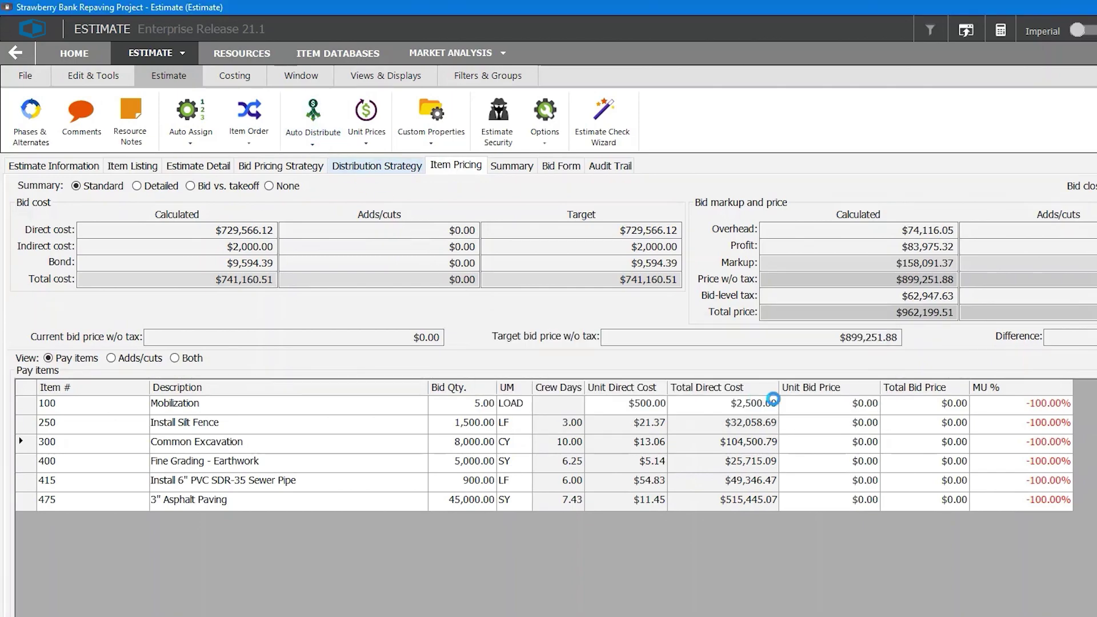
left_click(856, 427)
left_click(862, 444)
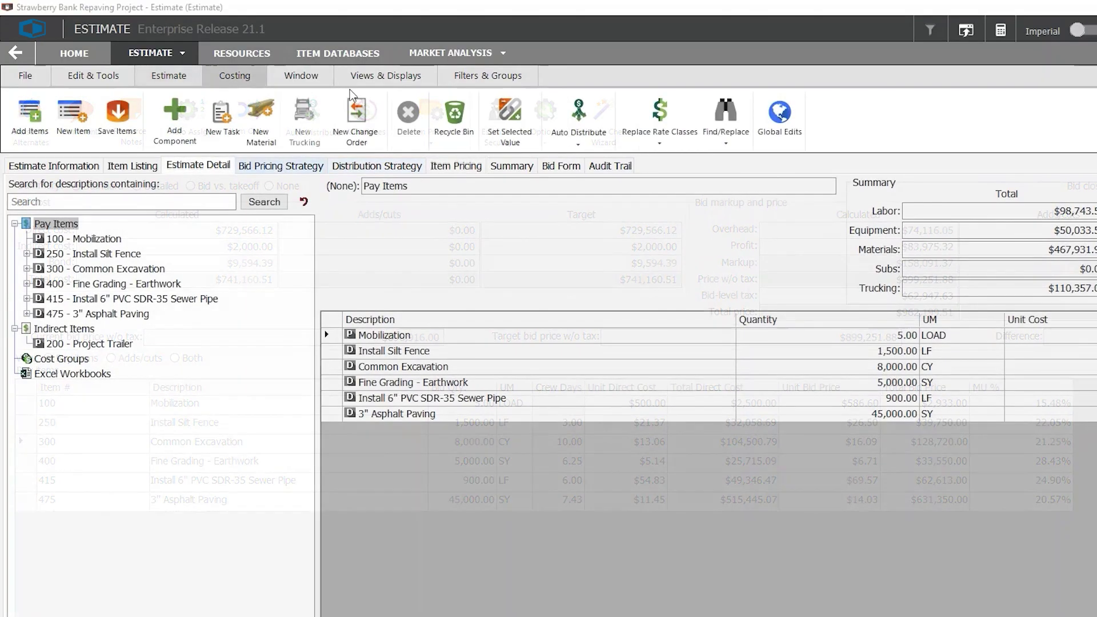
Create a change order with the ID C01 and the description More Excavation, and expand it in the estimate tree
left_click(355, 117)
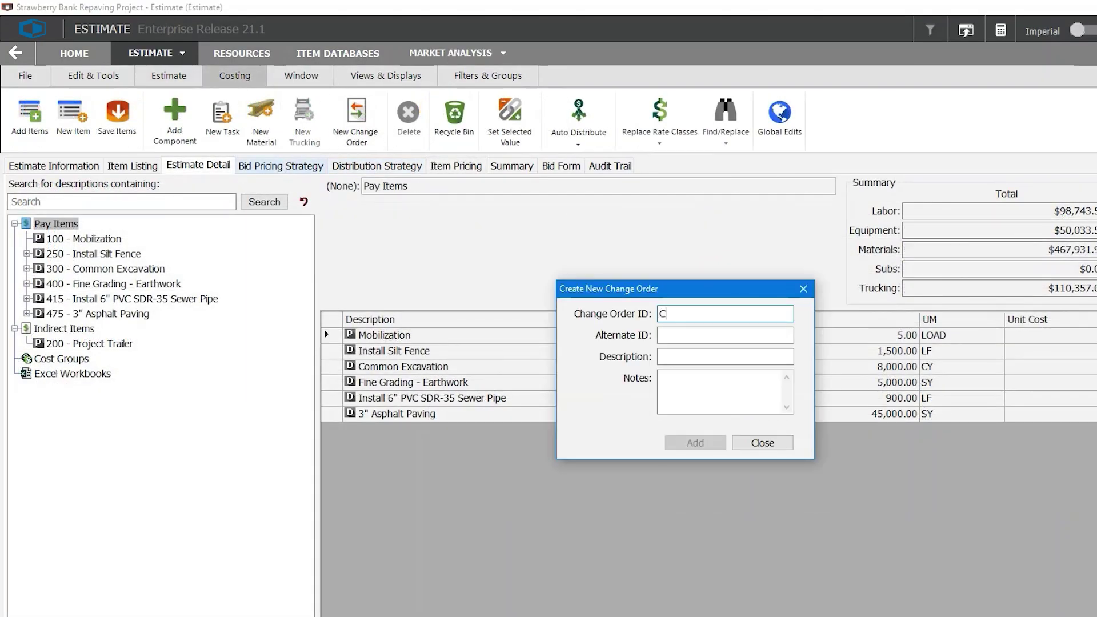
type("C01More Excavation")
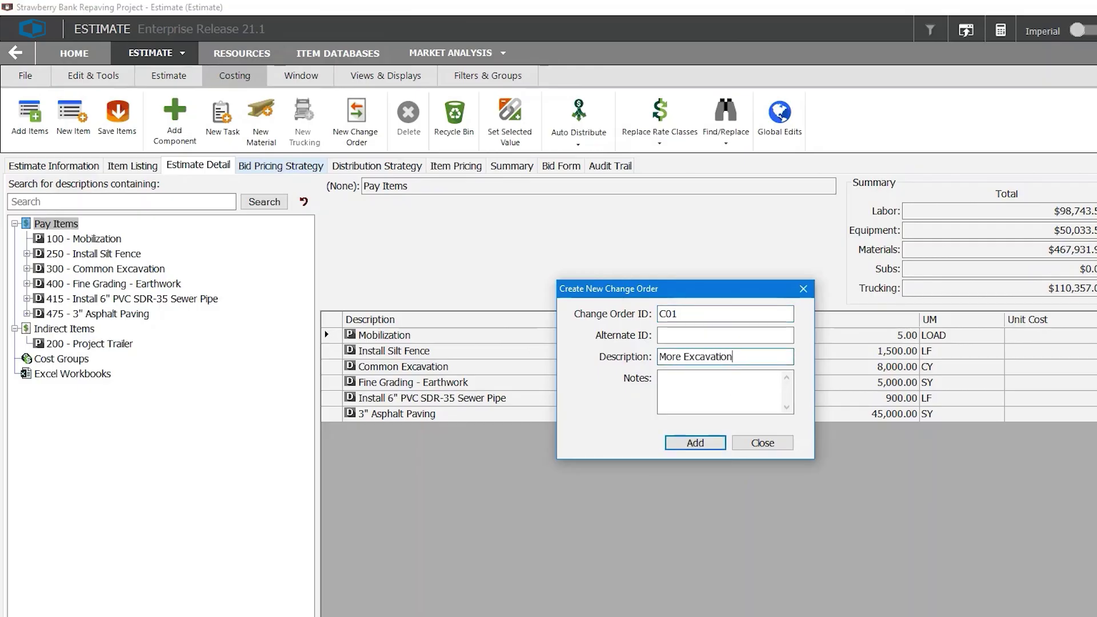
left_click(708, 445)
left_click(692, 395)
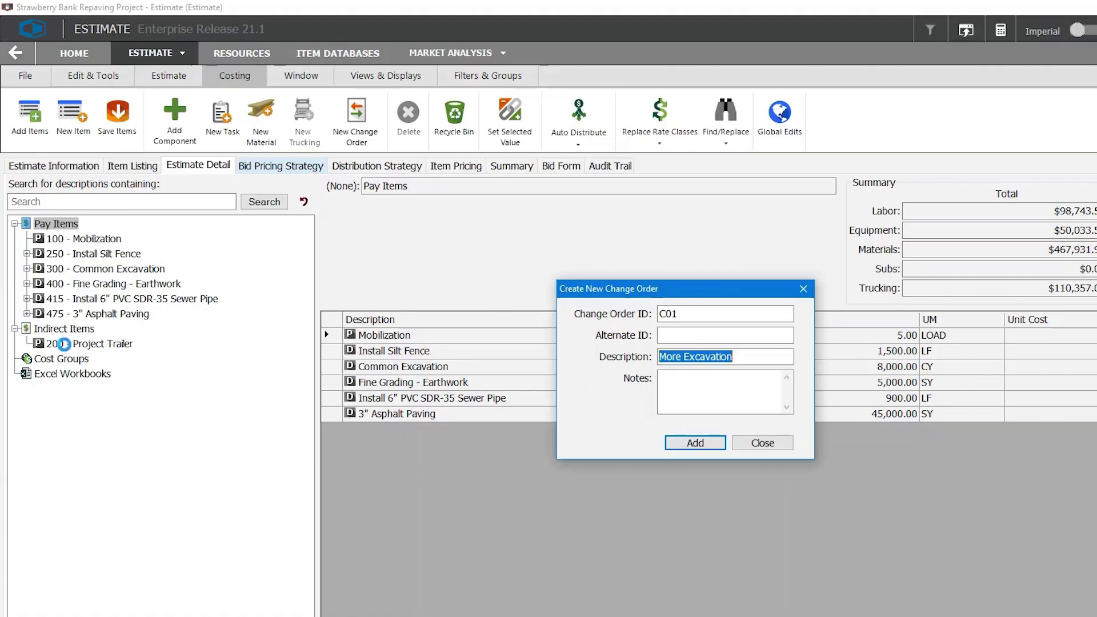
left_click(26, 419)
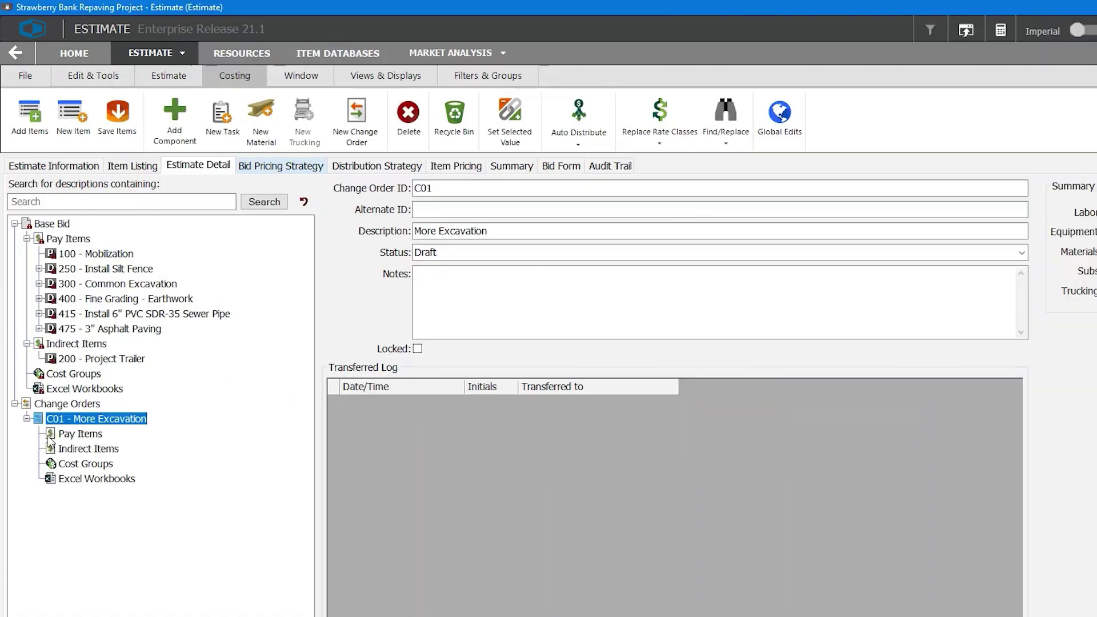
Copy item 300, Common Excavation, from the base bid into the pay items of change order C01
left_click(132, 285)
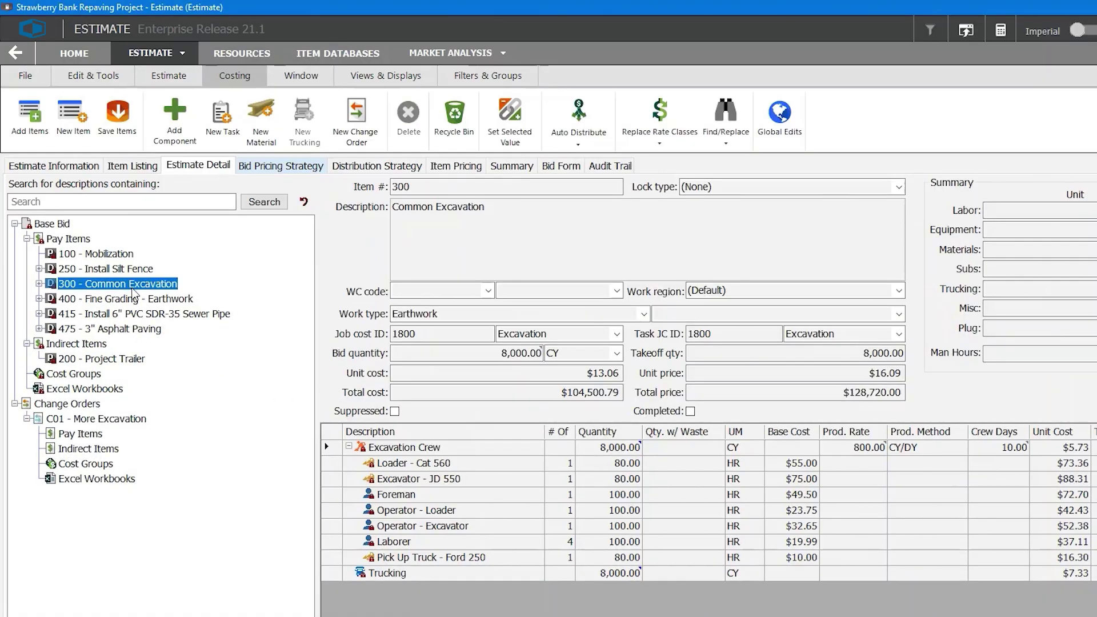
left_click_drag(132, 292, 113, 440)
left_click(720, 402)
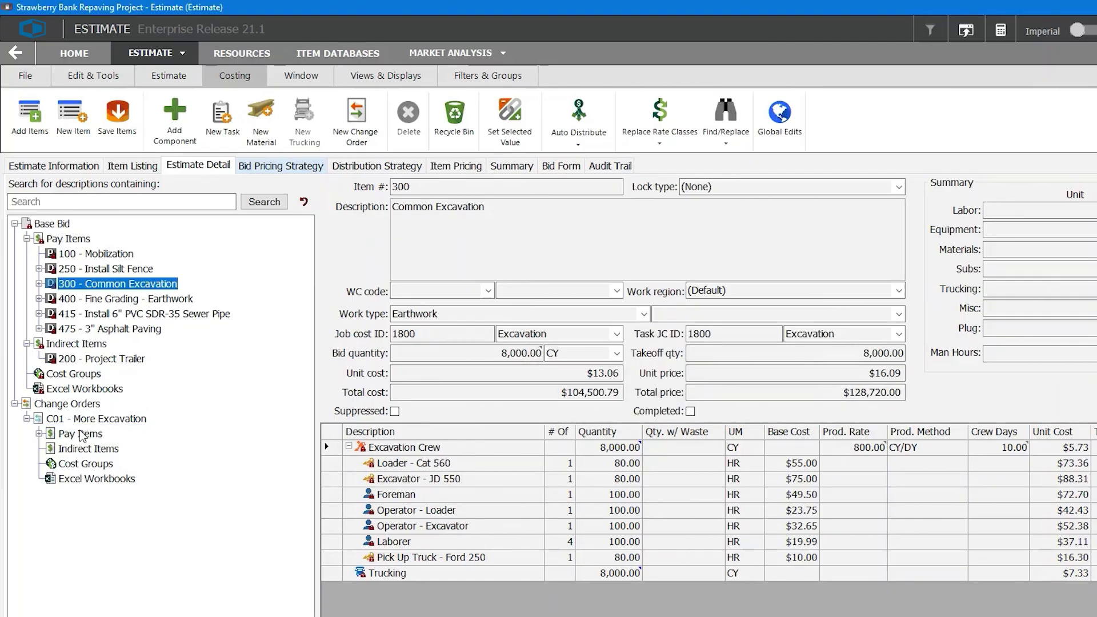
Set the bid quantity of item 300, Common Excavation, in change order C01 to 1000 CY
left_click(38, 434)
left_click(92, 449)
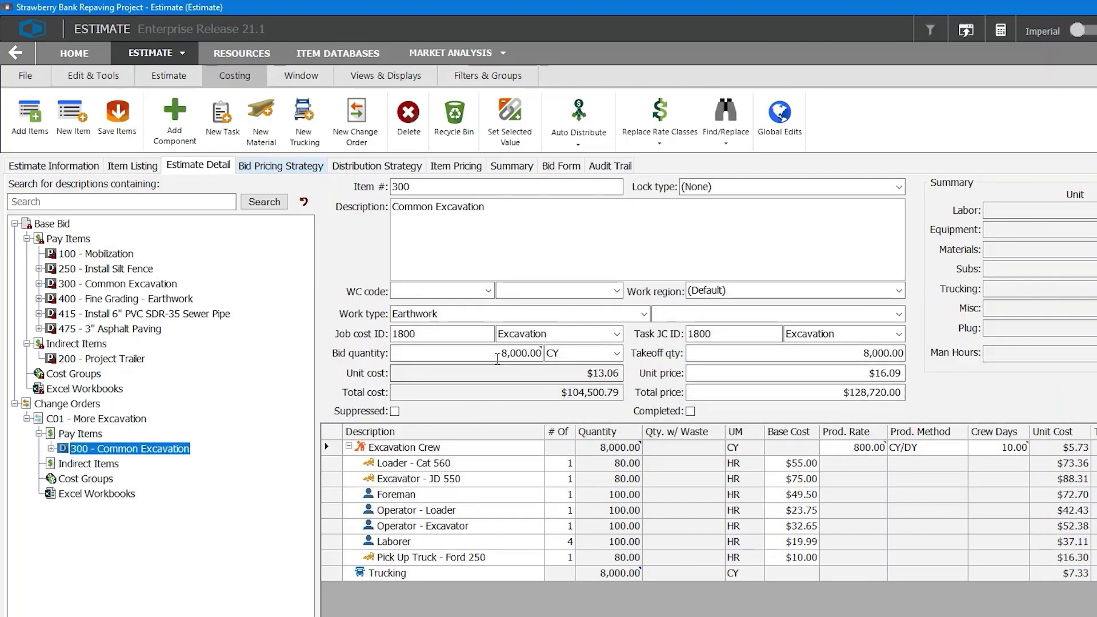
left_click(514, 352)
type("1000")
key("Return")
key("Tab")
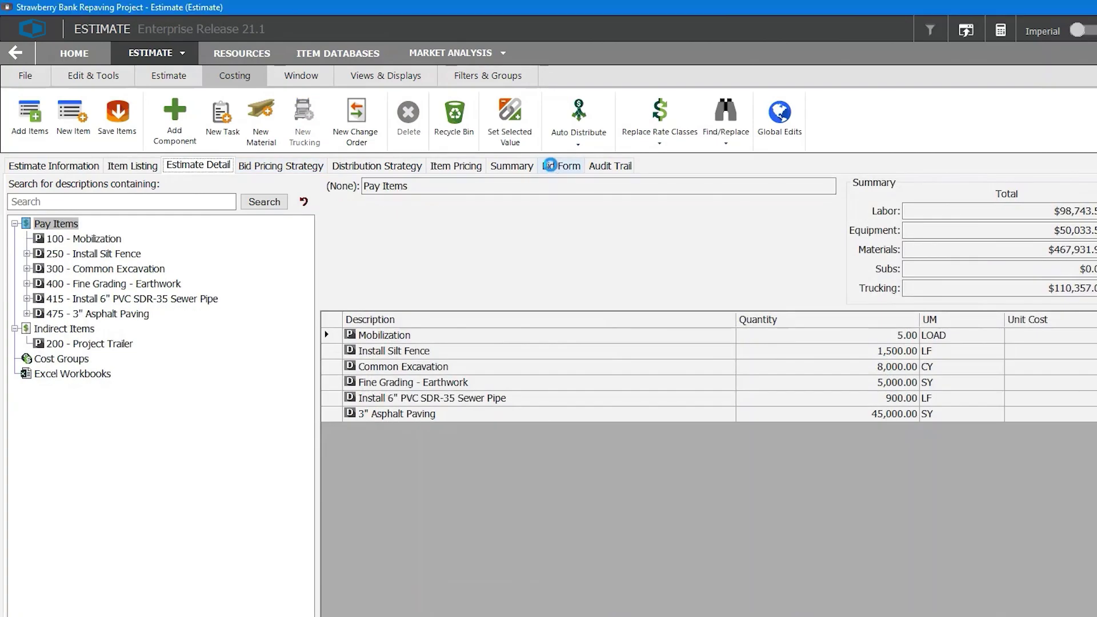
Preview the private bid form for the City Of Portsmouth and review its pay item prices and notes
left_click(552, 166)
left_click(92, 212)
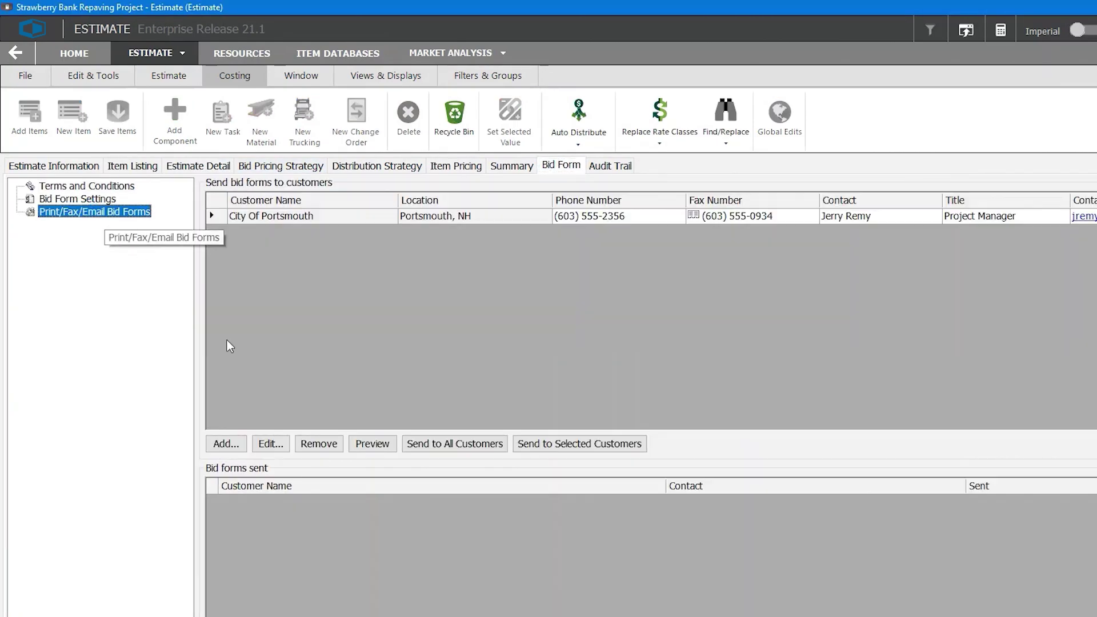
left_click(379, 447)
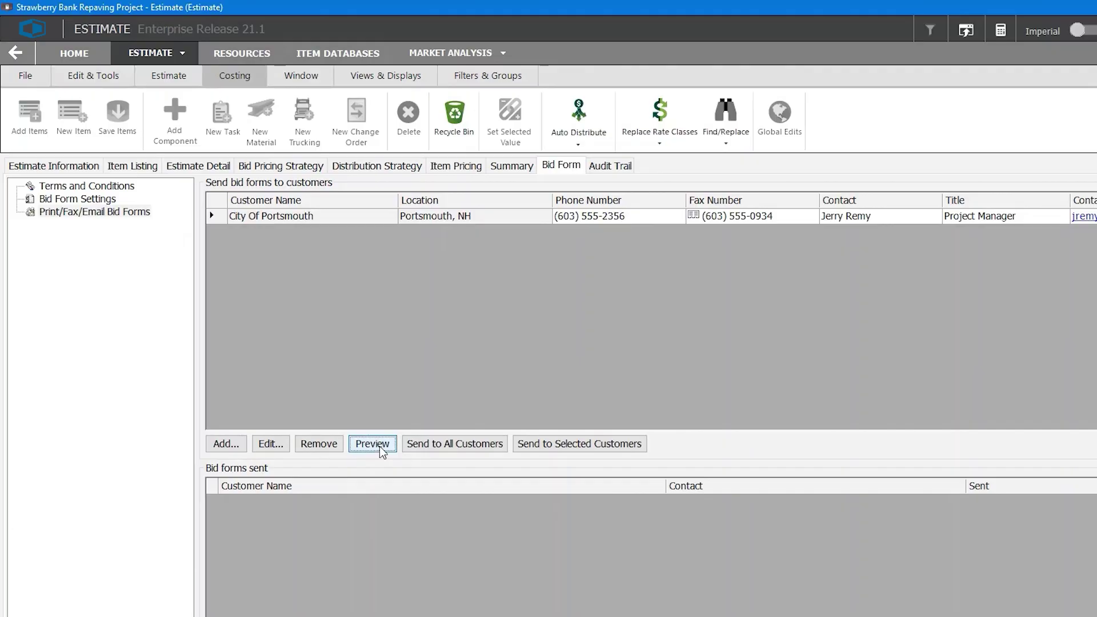
scroll(588, 426, "up", 2)
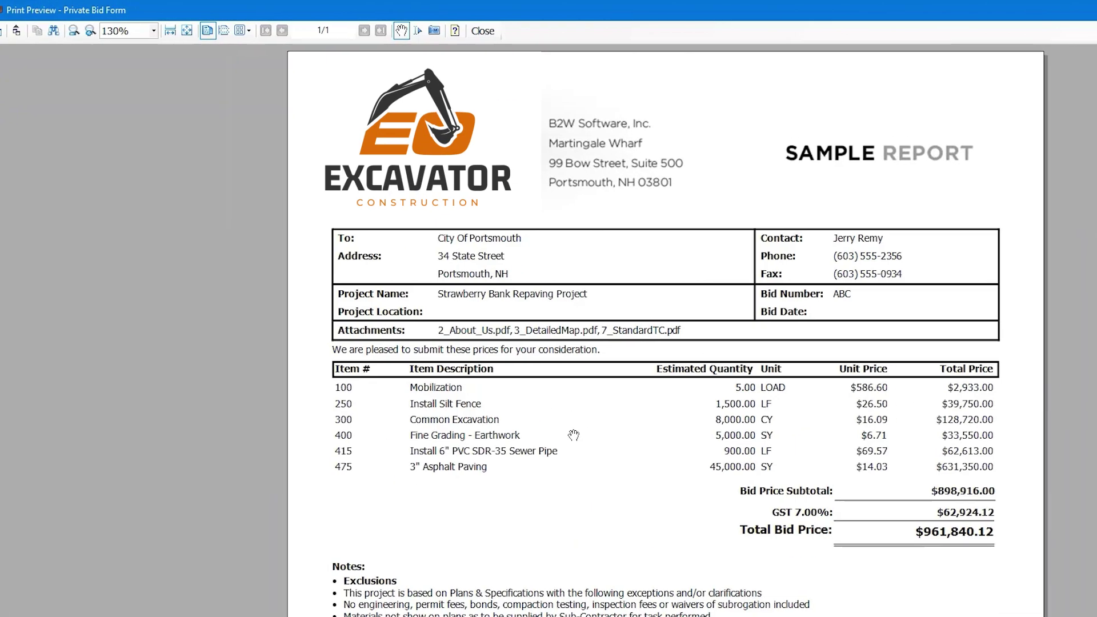
scroll(462, 460, "down", 5)
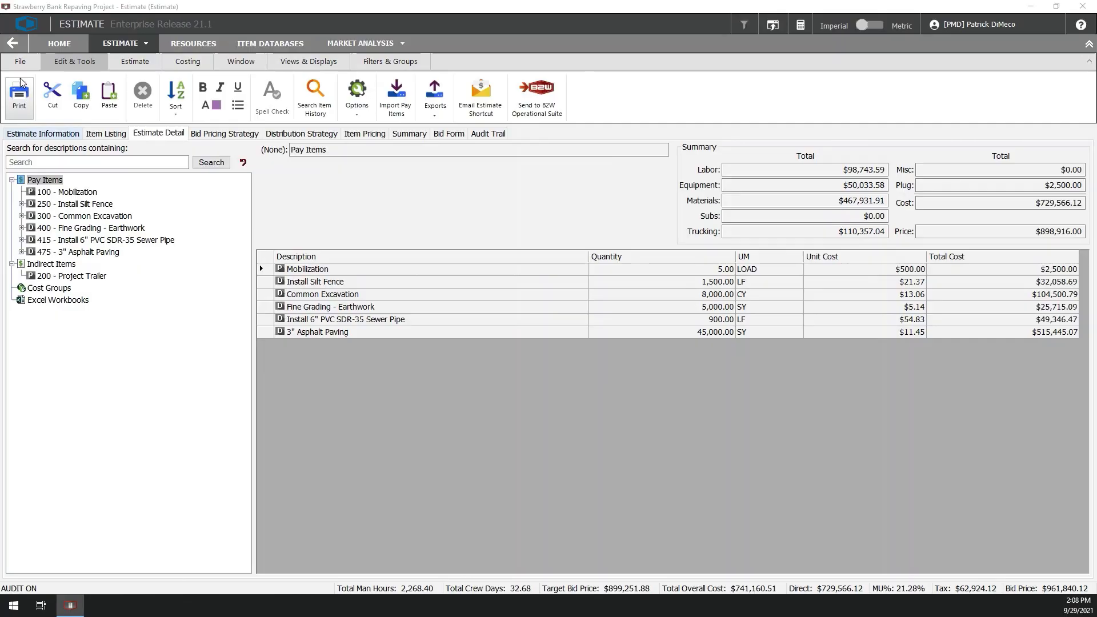
Limit the single-report list to favorites, preview the Item Summary report, and select the Work Order report
left_click(20, 82)
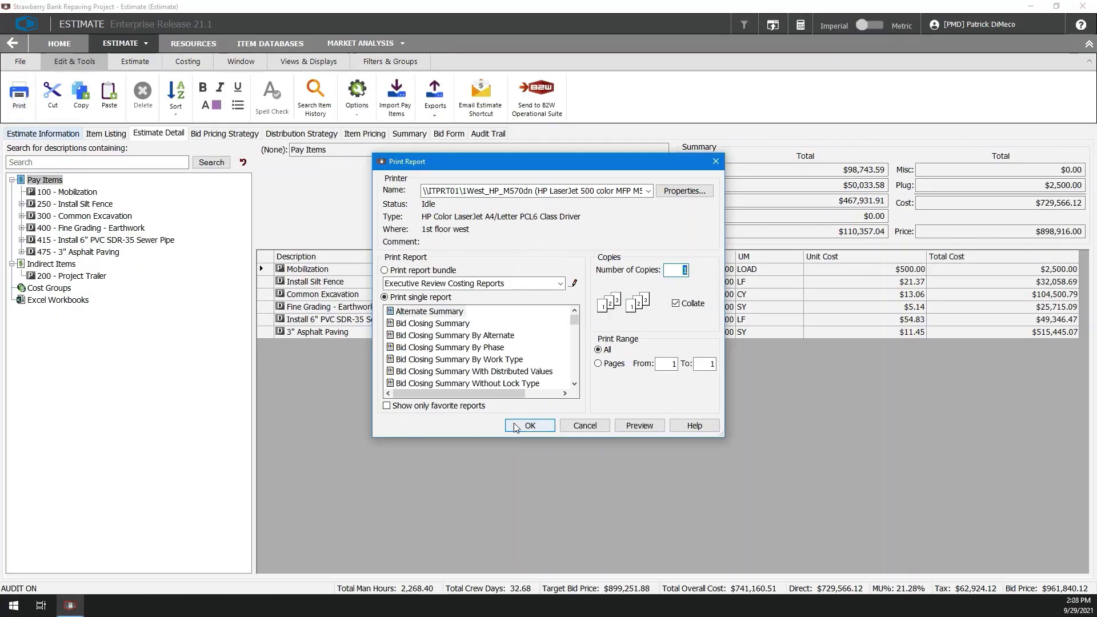
left_click(445, 405)
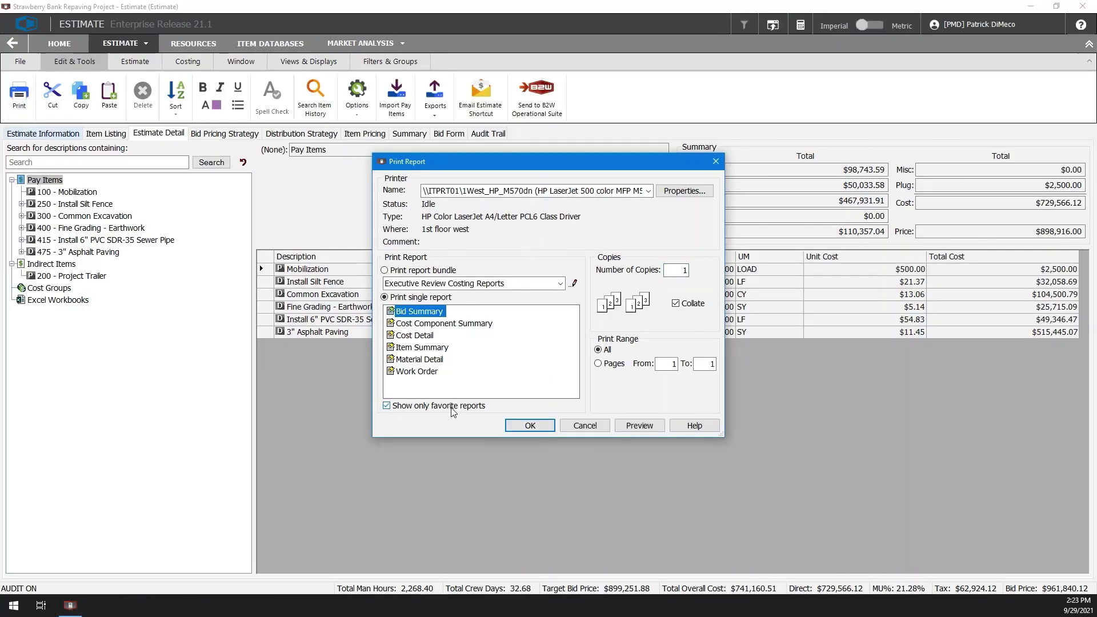
left_click(423, 347)
left_click(647, 425)
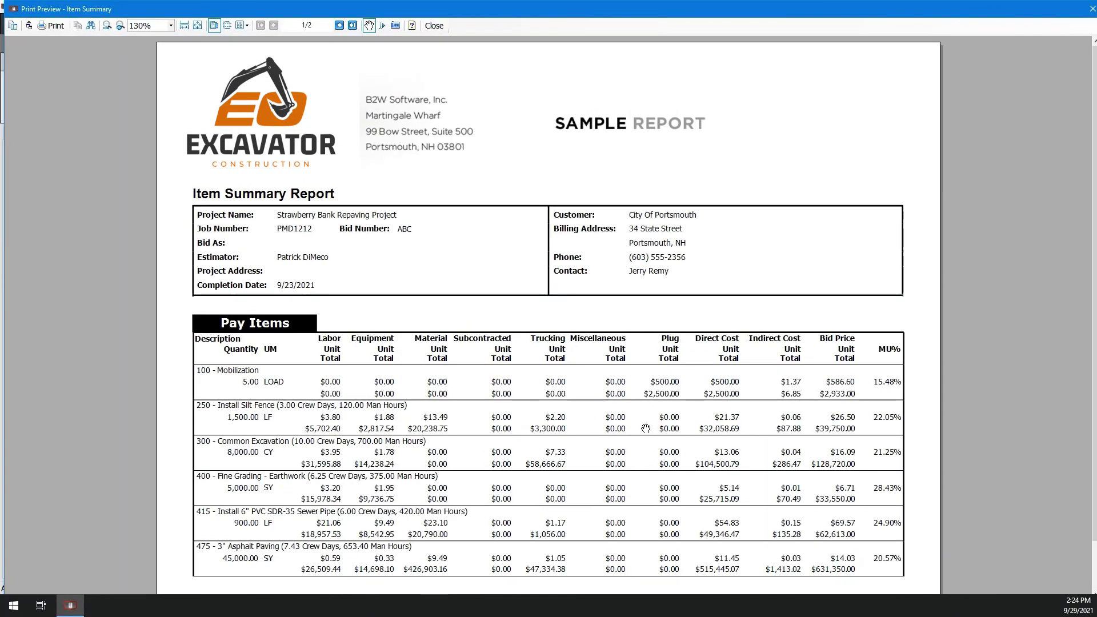
scroll(646, 429, "down", 2)
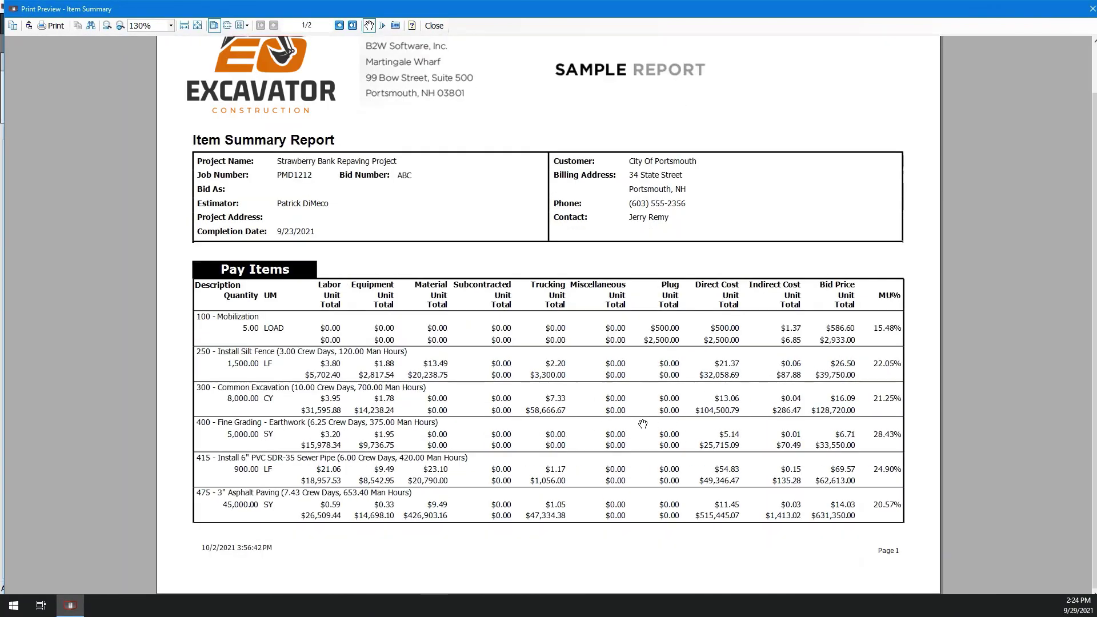
left_click(434, 25)
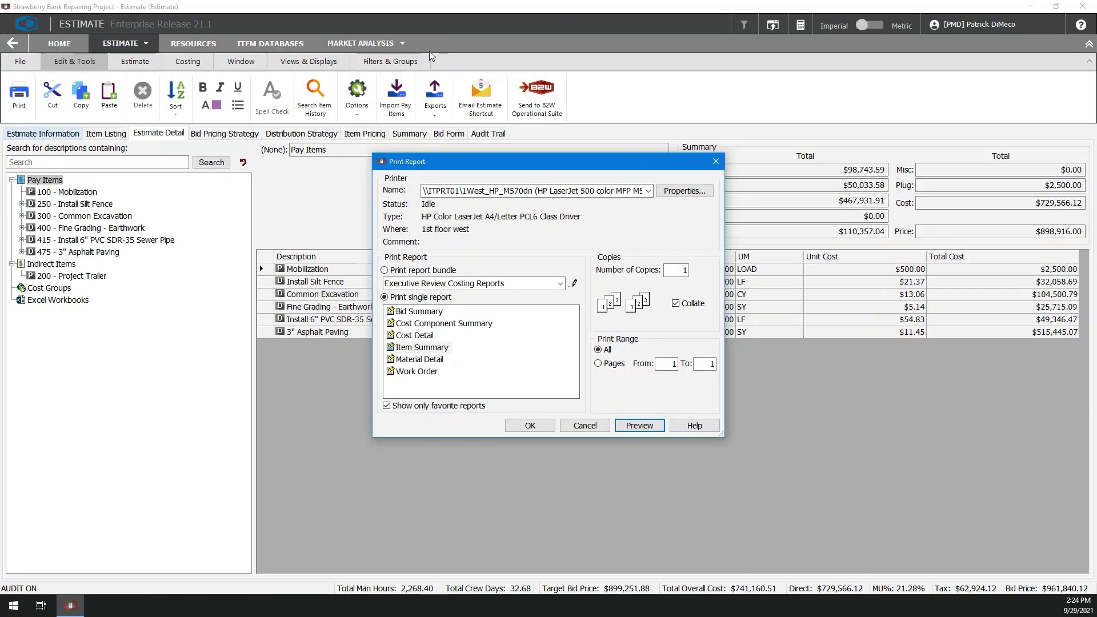
left_click(434, 372)
double_click(460, 377)
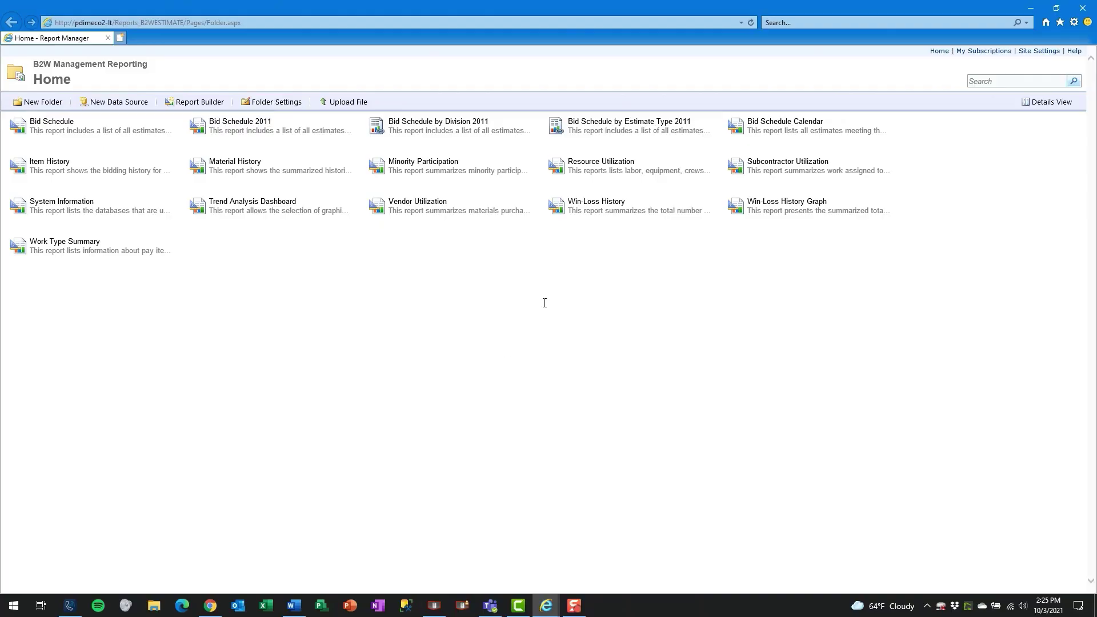
Switch to B2W Management Reporting and review the Win-Loss History and Bid Schedule 2011 reports
left_click(599, 205)
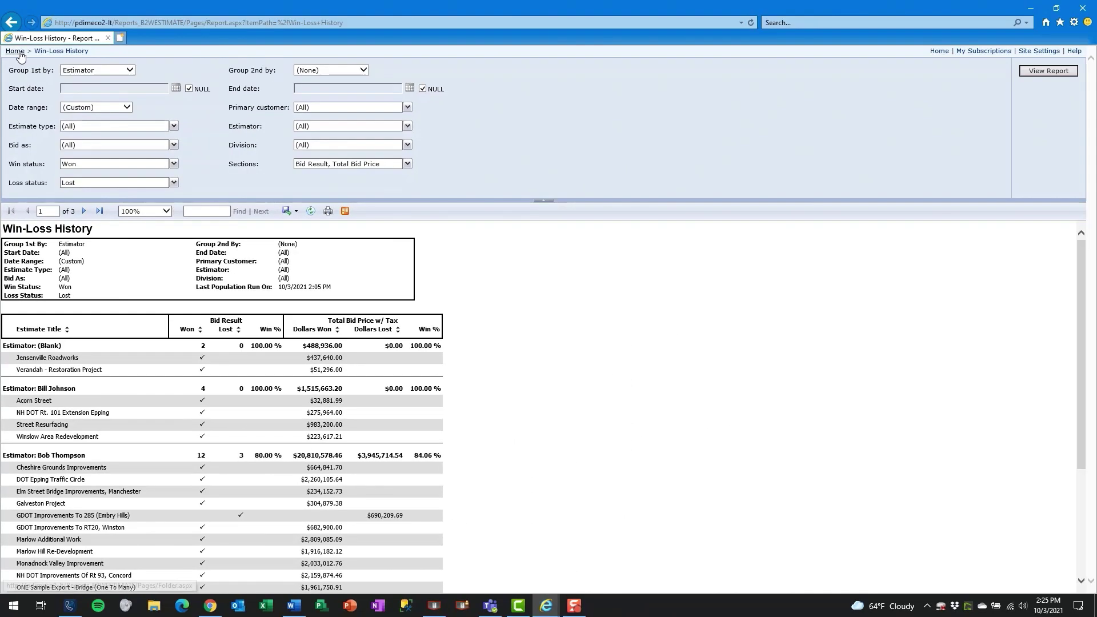
left_click(22, 54)
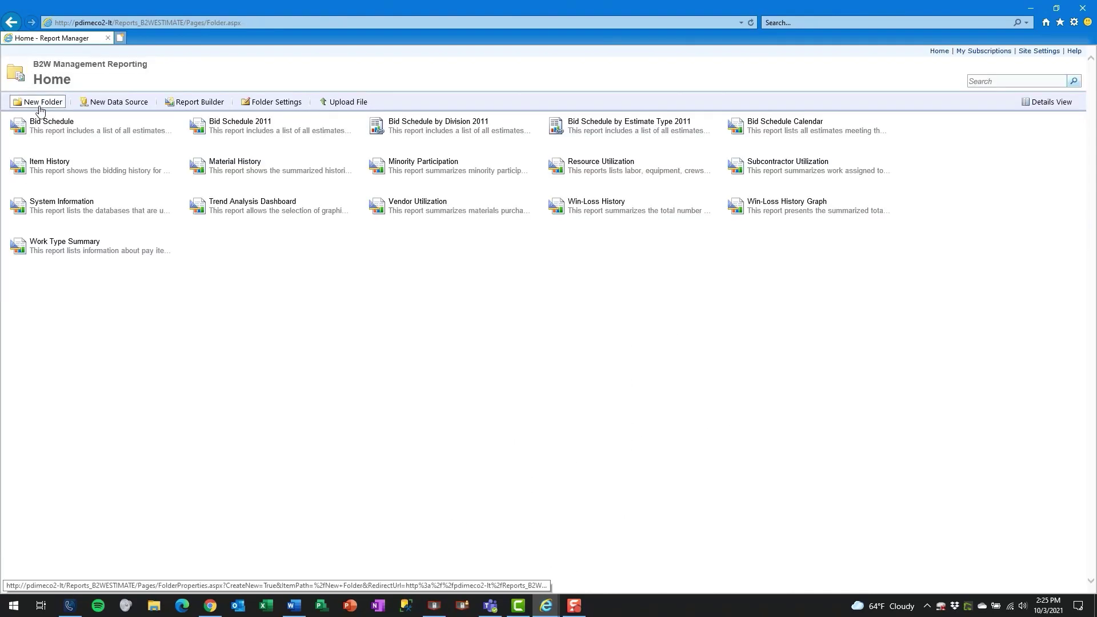
left_click(209, 121)
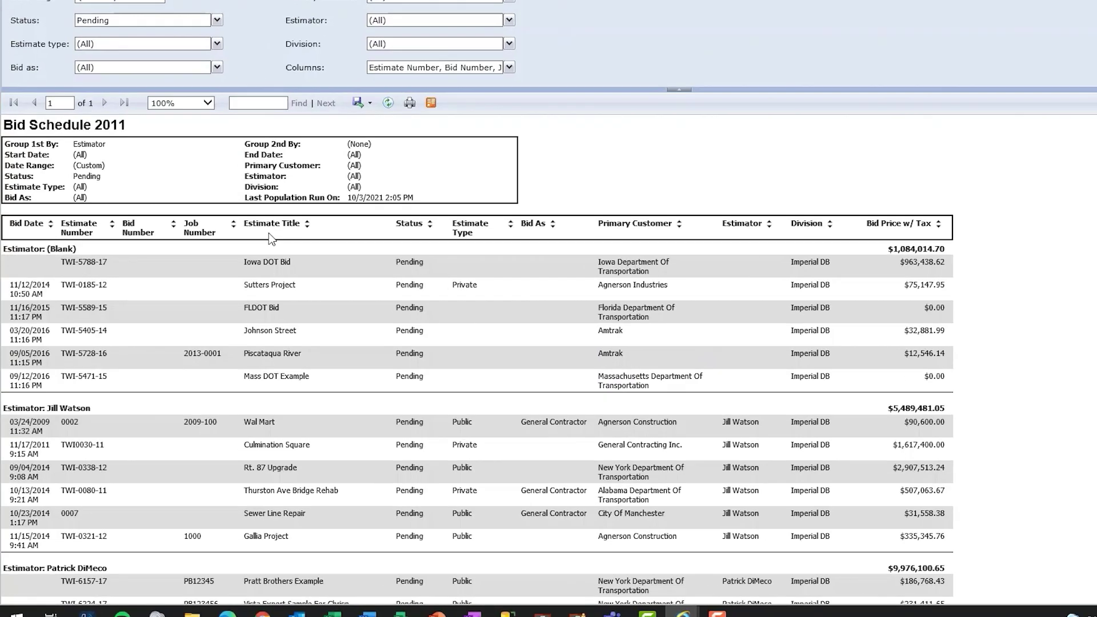
left_click_drag(46, 408, 86, 413)
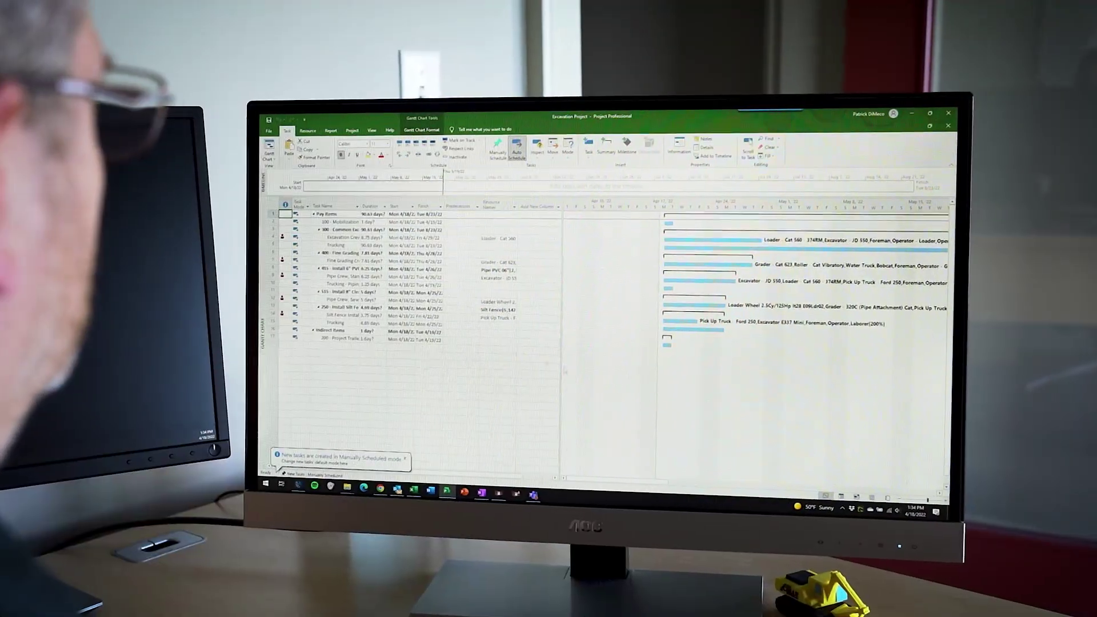
left_click(334, 206)
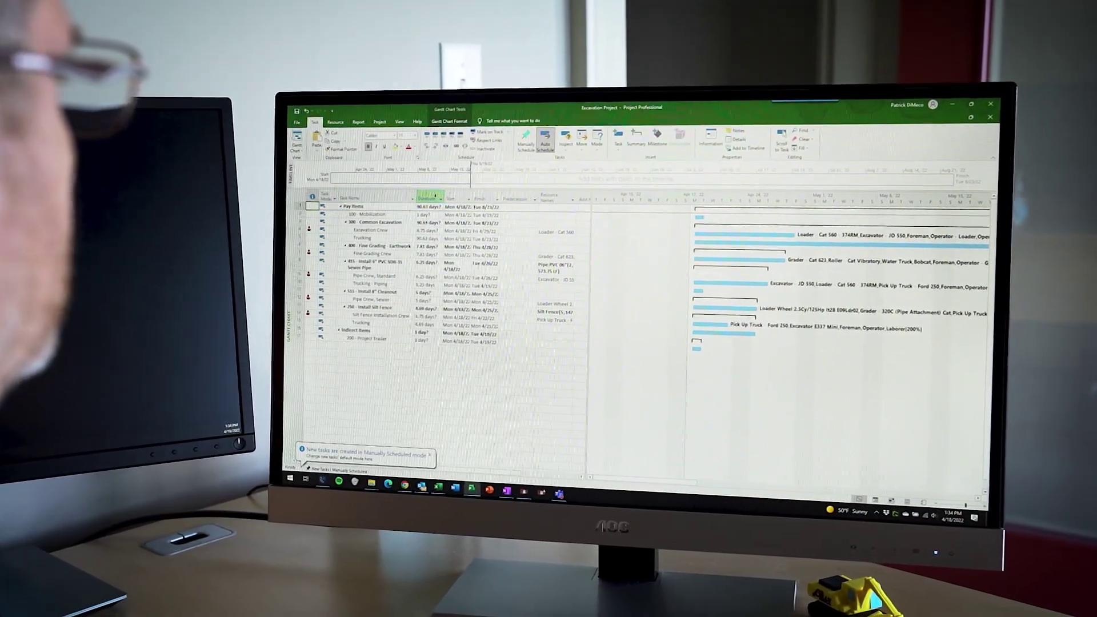